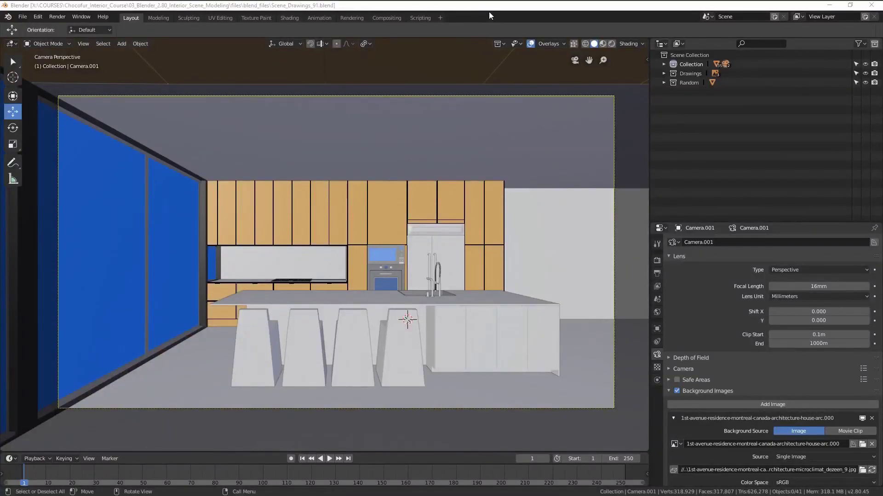
- Hide the section and ground-floor drawing images surrounding the building
click(490, 10)
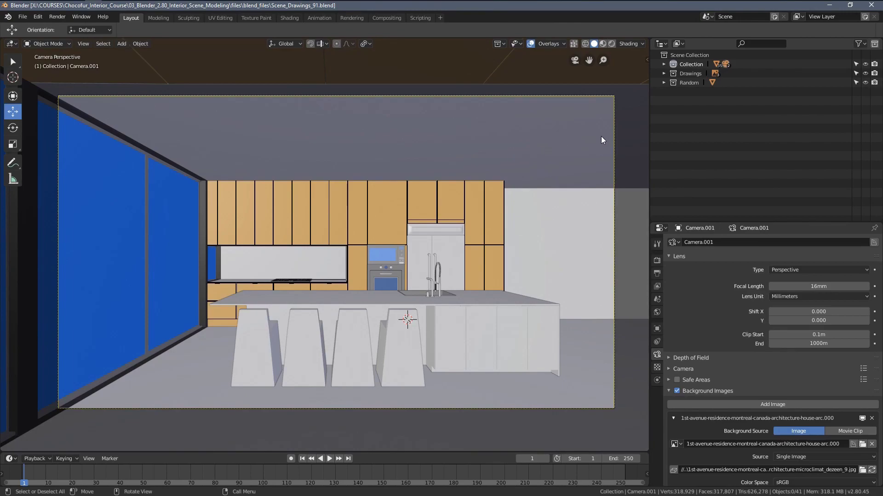
mouse_move(496, 192)
middle_down()
mouse_move(415, 195)
mouse_move(401, 206)
mouse_move(460, 200)
mouse_move(325, 204)
mouse_move(398, 202)
mouse_move(412, 179)
mouse_move(389, 216)
mouse_move(405, 218)
middle_up()
scroll(416, 196, down, 10)
scroll(374, 212, up, 10)
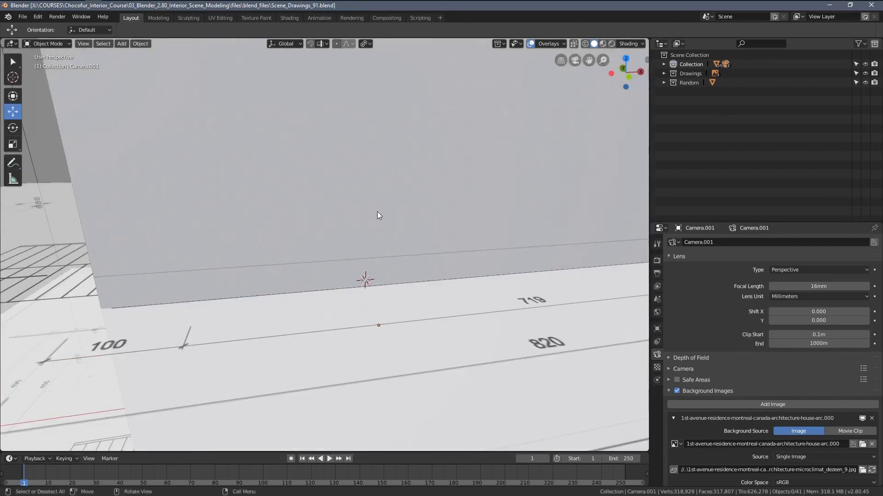
scroll(370, 210, down, 10)
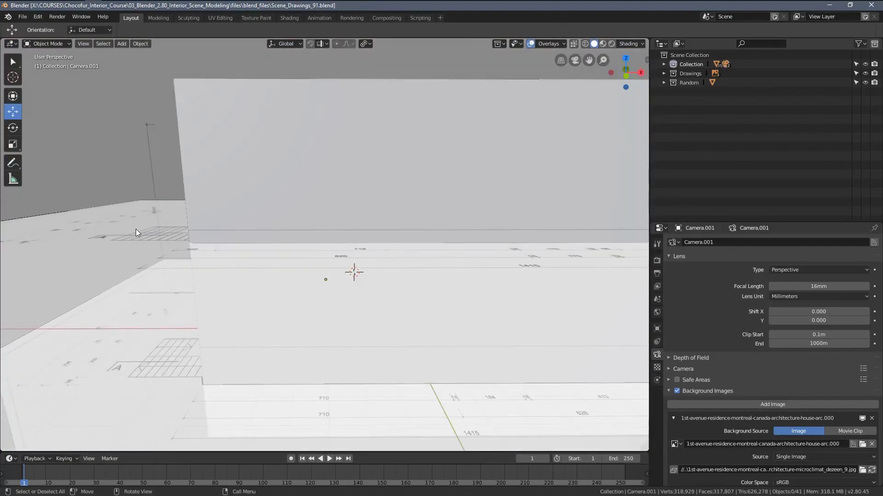
click(141, 222)
scroll(141, 220, down, 6)
middle_drag(165, 215, 132, 180)
click(123, 300)
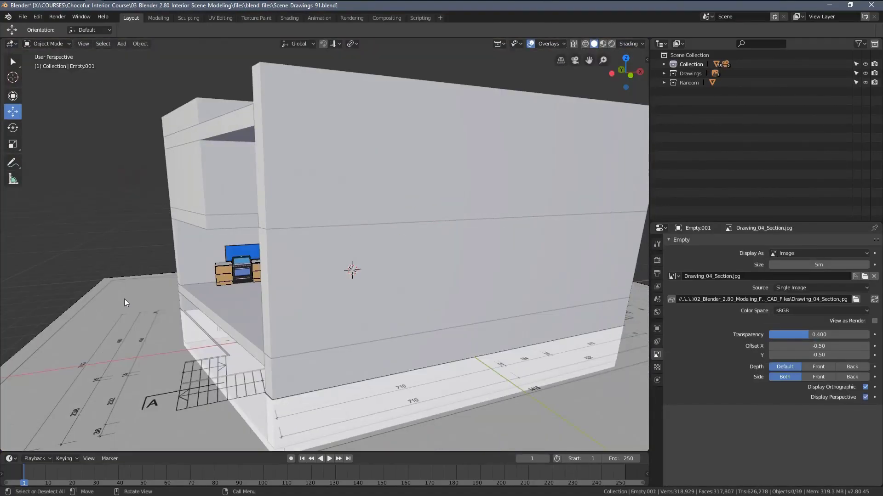
key(h)
scroll(307, 239, up, 10)
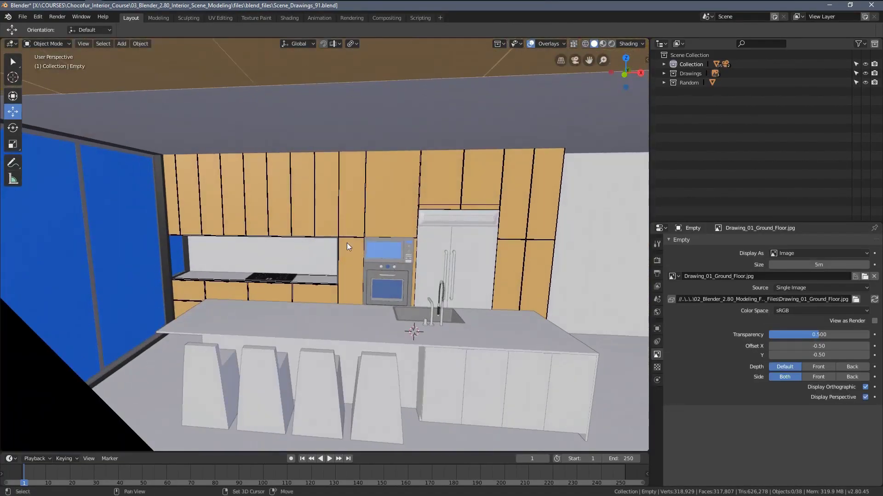
- Hide the Drawings and Collection collections and view the stair treads in the Random collection on their own
scroll(169, 274, down, 3)
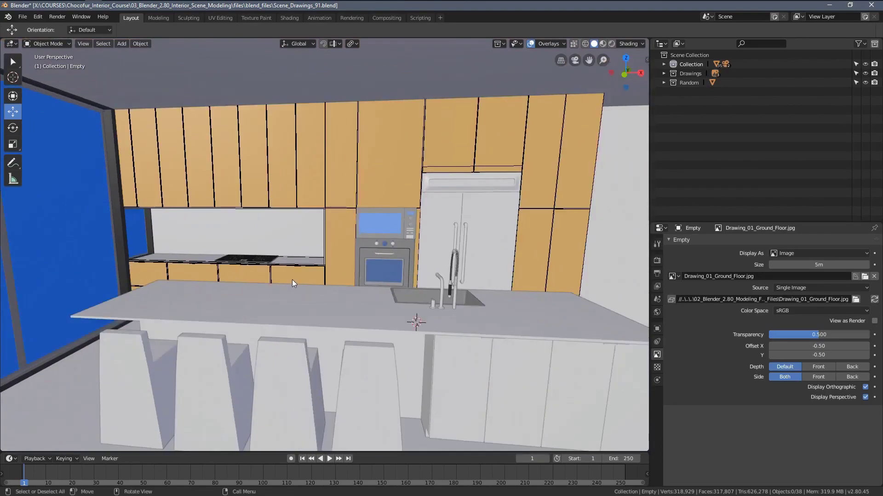
mouse_move(294, 279)
middle_down()
mouse_move(221, 277)
mouse_move(208, 267)
mouse_move(197, 282)
mouse_move(298, 279)
middle_up()
scroll(298, 279, up, 3)
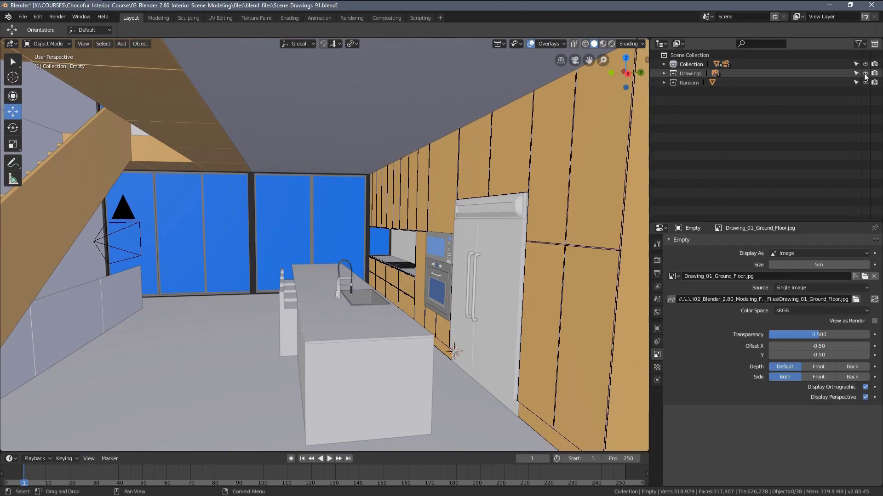
drag(865, 75, 865, 64)
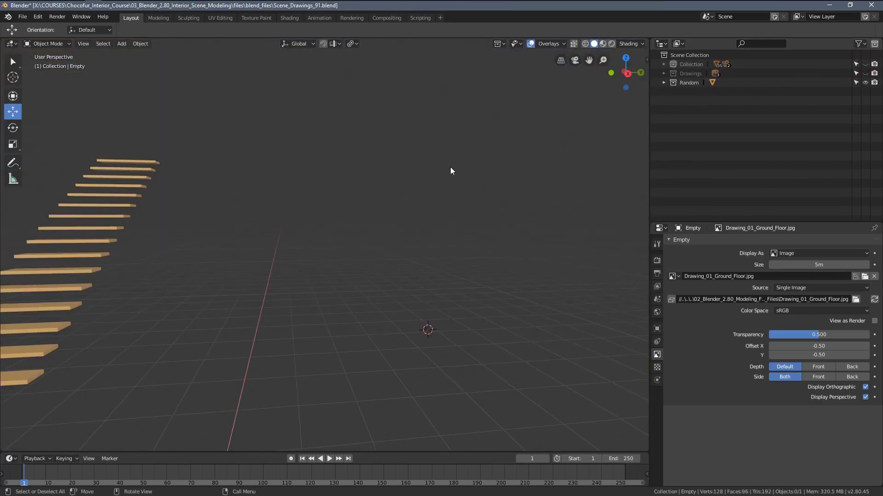
key(Home)
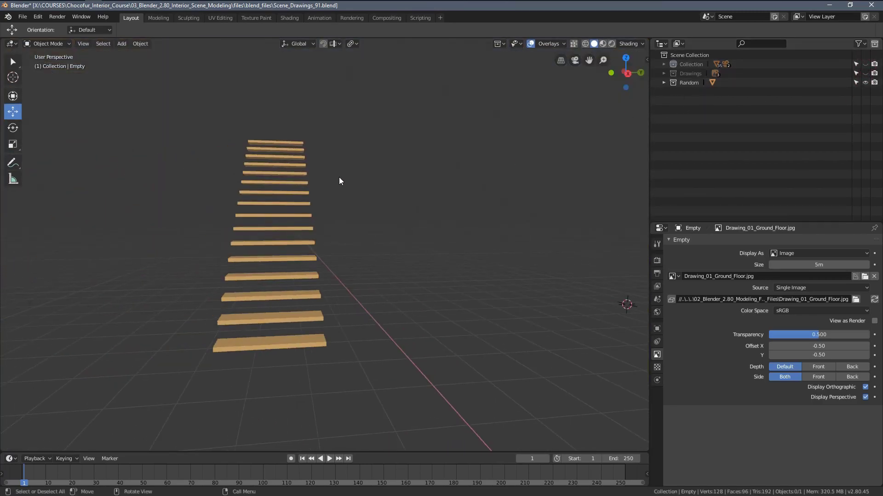
middle_drag(339, 180, 302, 199)
mouse_move(417, 181)
middle_down()
mouse_move(339, 177)
mouse_move(353, 187)
mouse_move(414, 181)
middle_up()
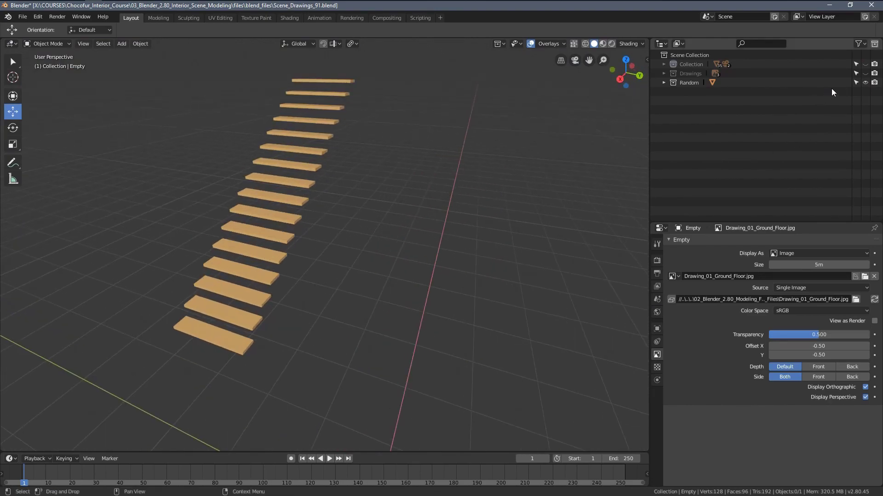
- Show the Drawings and Collection collections and their hidden images again, and return to the camera view with nothing selected
click(865, 73)
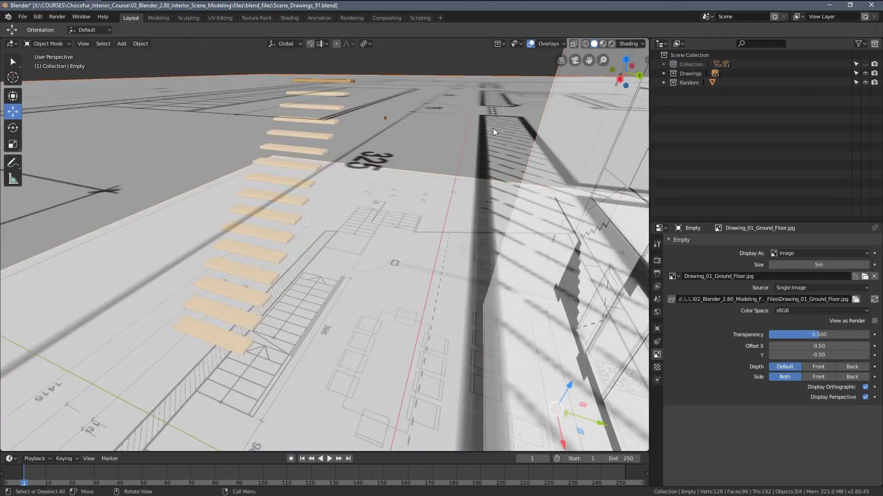
middle_drag(479, 173, 415, 125)
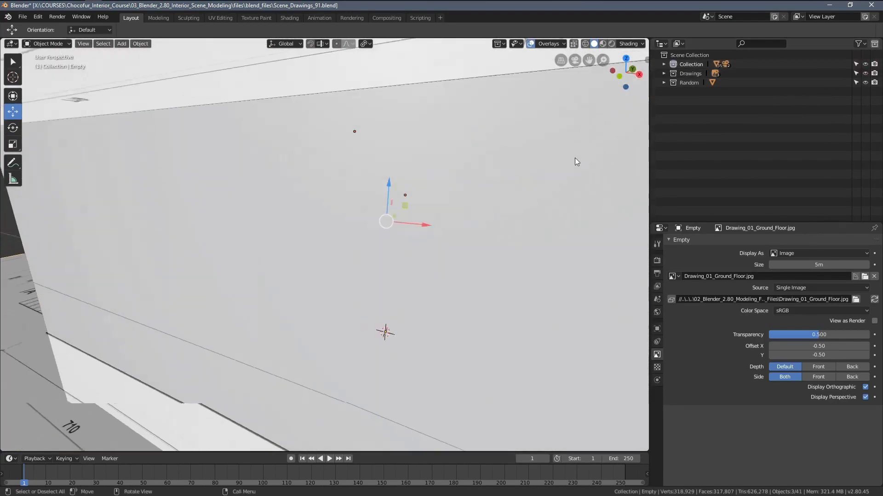
key(KP_0)
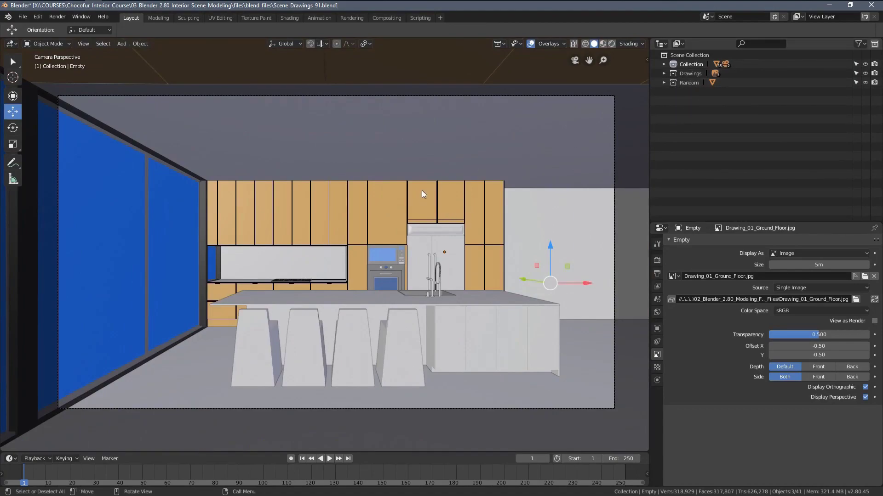
shift+middle_drag(463, 202, 466, 205)
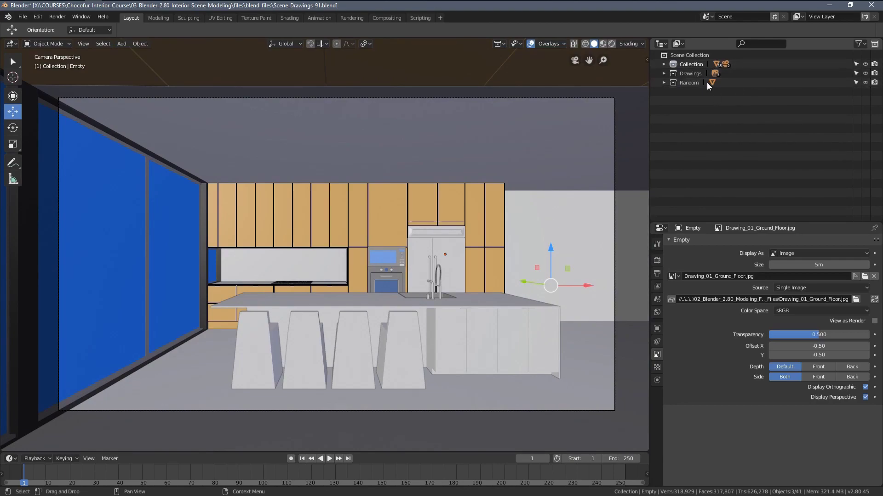
key(a)
key(alt+a)
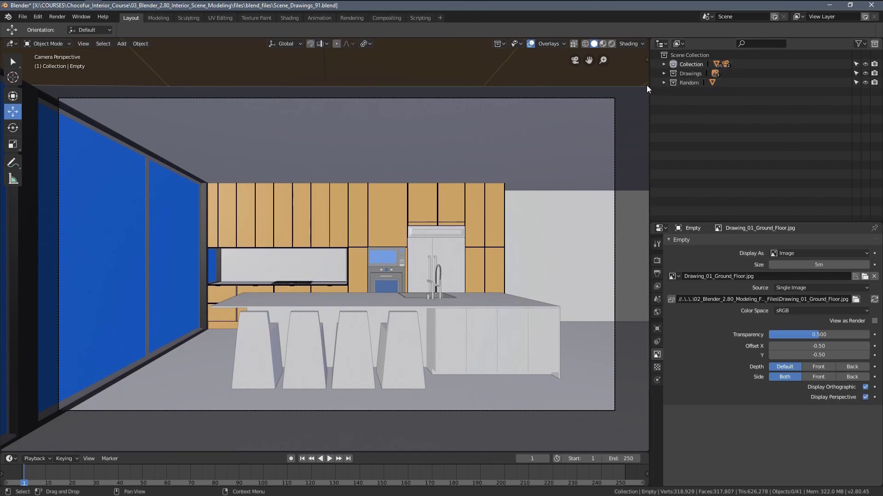
- Examine the list of objects stored inside the default Collection, and collapse it again
click(664, 64)
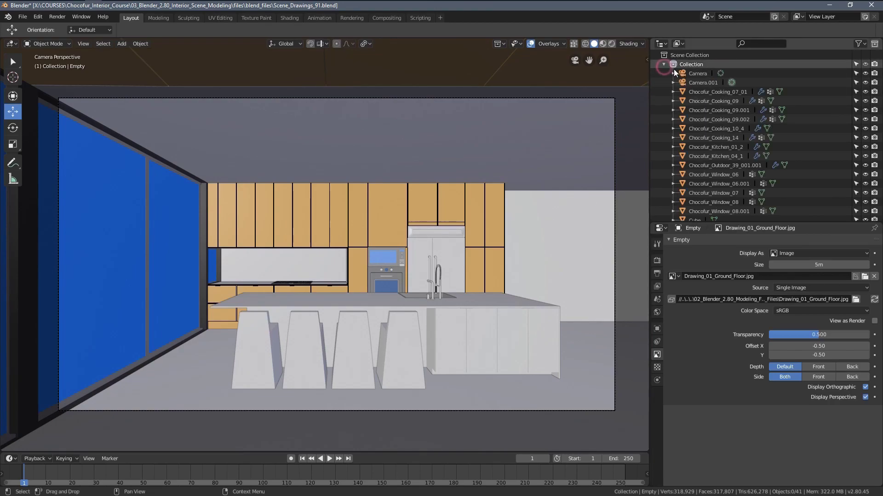
scroll(702, 111, down, 1)
scroll(697, 110, up, 1)
click(663, 65)
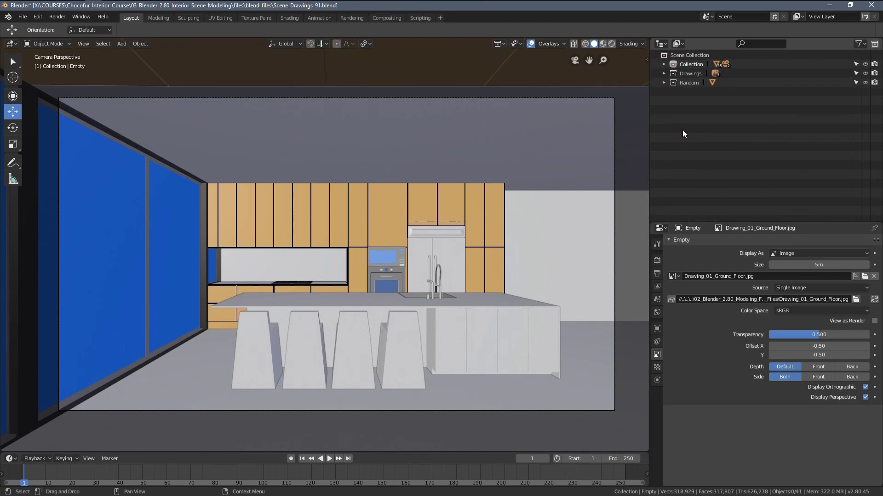
- Create a new collection in the scene and name it Building
right_click(695, 129)
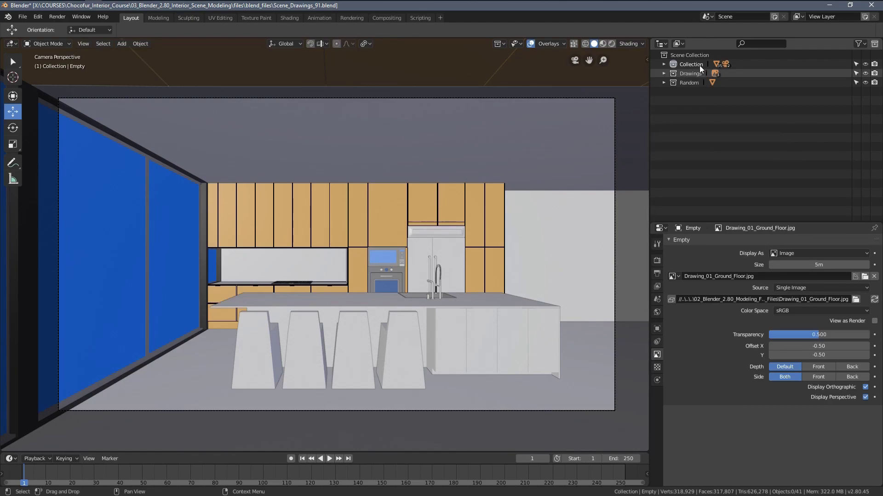
right_click(658, 121)
click(660, 118)
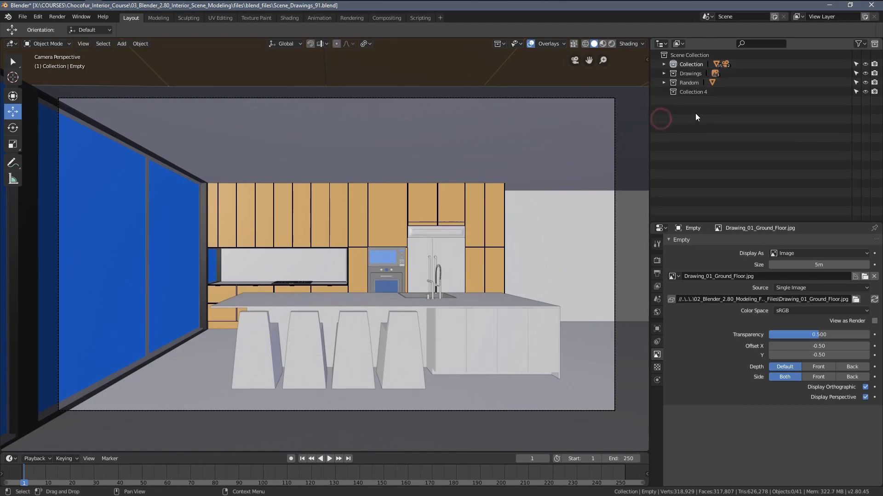
click(697, 93)
double_click(696, 93)
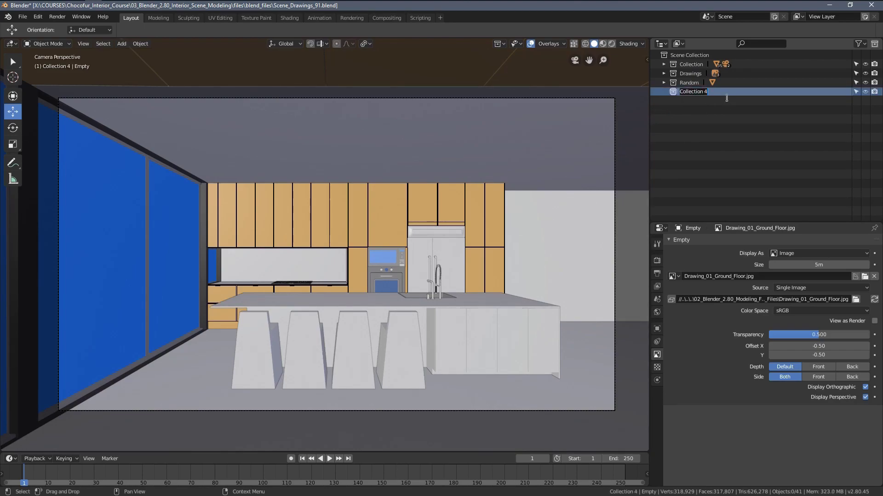
text(Building)
key(Return)
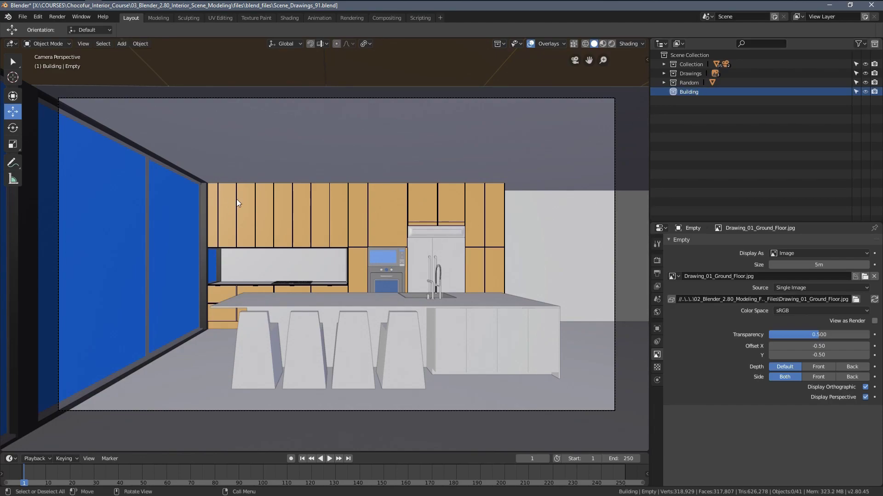
- Examine the building's walls, floors and windows from outside, and return to the camera view
middle_drag(284, 137, 421, 158)
click(354, 169)
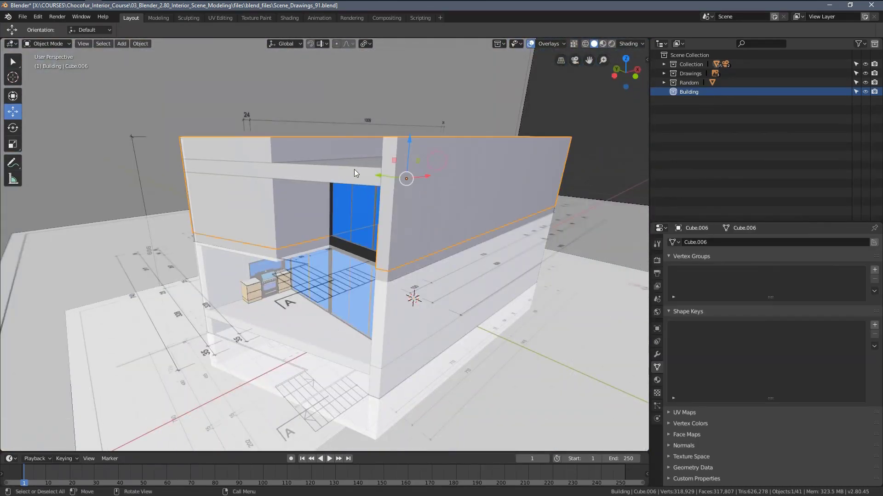
middle_drag(354, 169, 391, 158)
scroll(390, 158, up, 5)
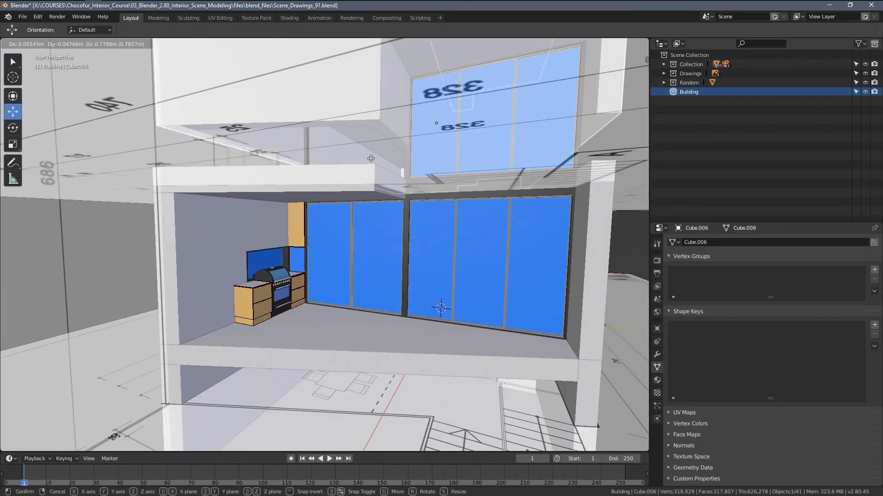
scroll(398, 209, up, 5)
mouse_move(372, 220)
middle_down()
mouse_move(356, 221)
mouse_move(376, 222)
middle_up()
key(KP_0)
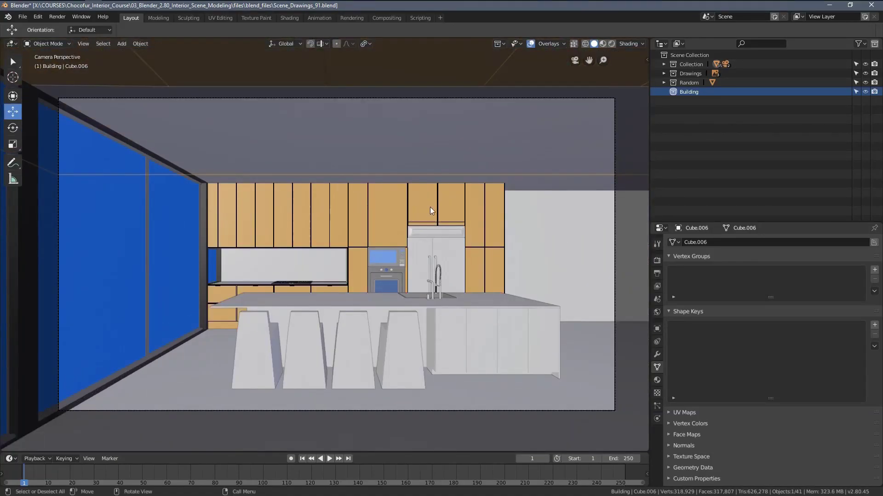
- Add another collection to the scene, named Furniture
right_click(688, 120)
click(681, 121)
double_click(682, 102)
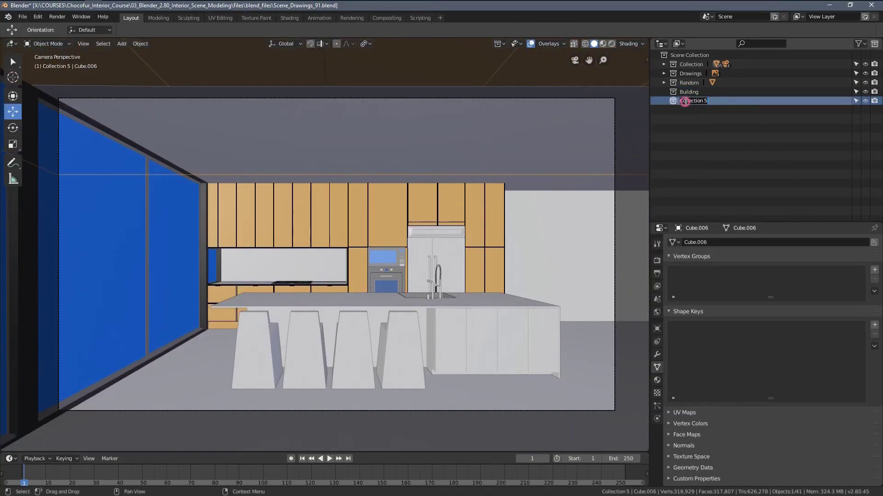
text(Furniture)
key(Return)
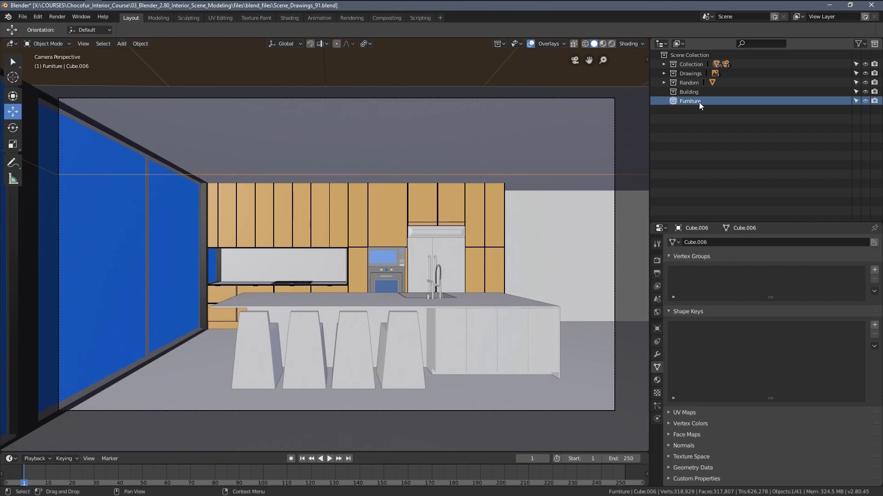
click(713, 92)
click(713, 102)
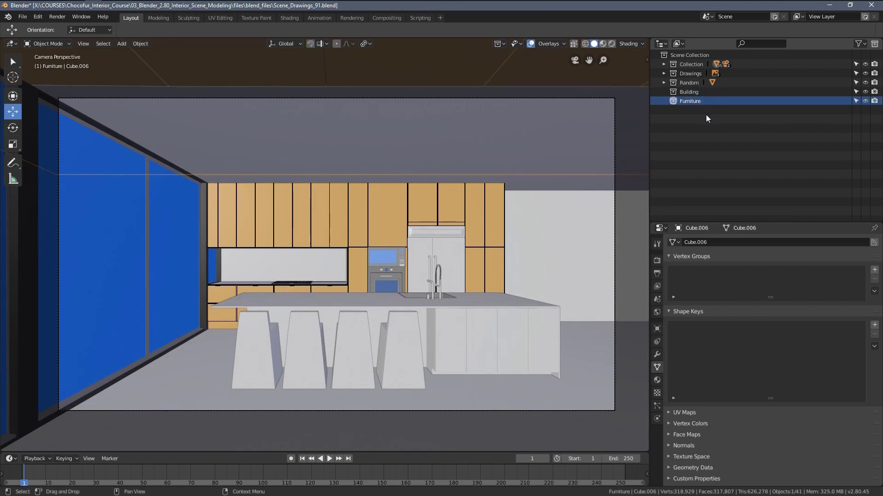
- Add a further scene collection with the name Helpers
right_click(701, 128)
click(690, 133)
click(685, 111)
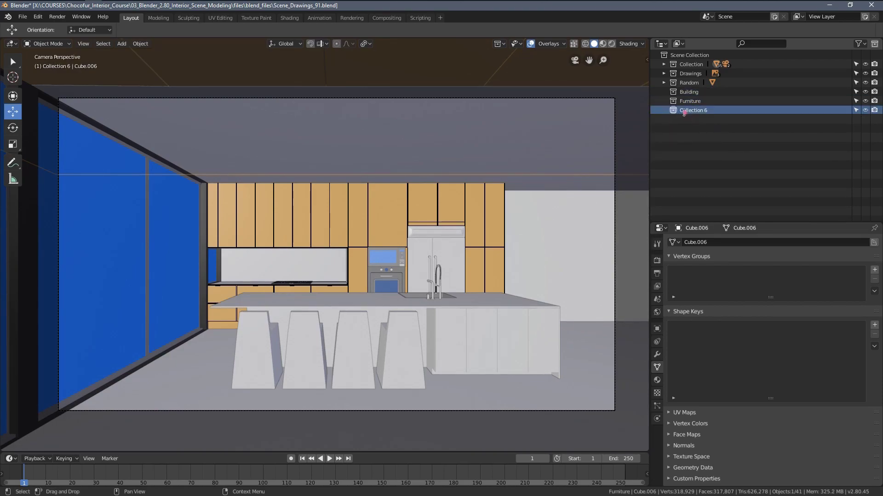
double_click(685, 111)
text(Helpers)
key(Return)
- Nest the Drawings collection inside the Helpers collection and collapse Helpers
click(735, 74)
drag(734, 73, 696, 111)
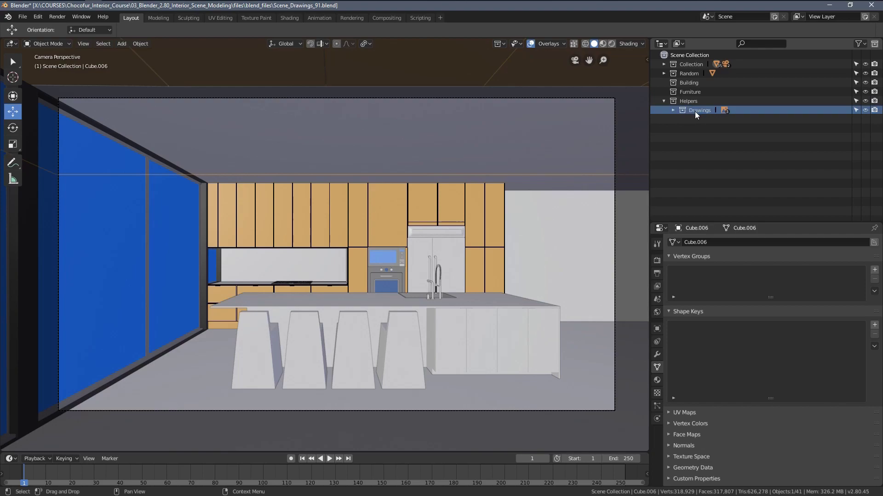
click(664, 102)
click(663, 101)
click(664, 101)
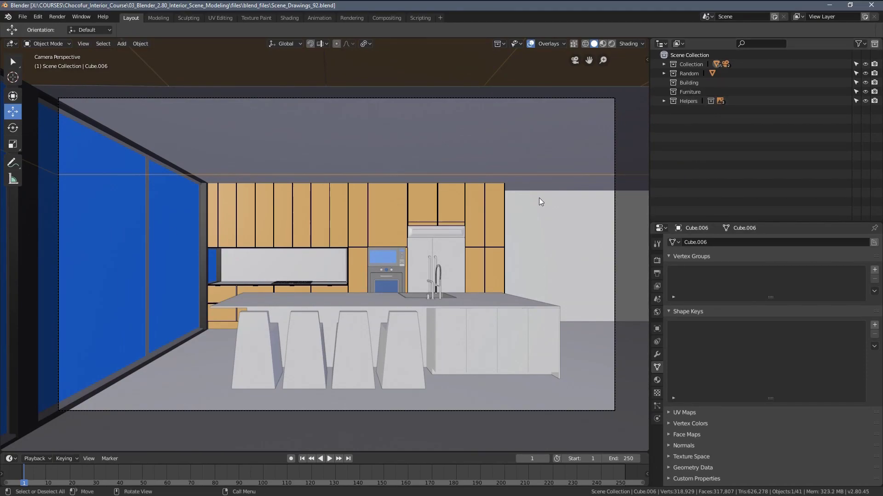
- Hide the Helpers collection in the viewport and deselect all objects, with the staircase and kitchen in view
key(KP_0)
scroll(482, 201, down, 10)
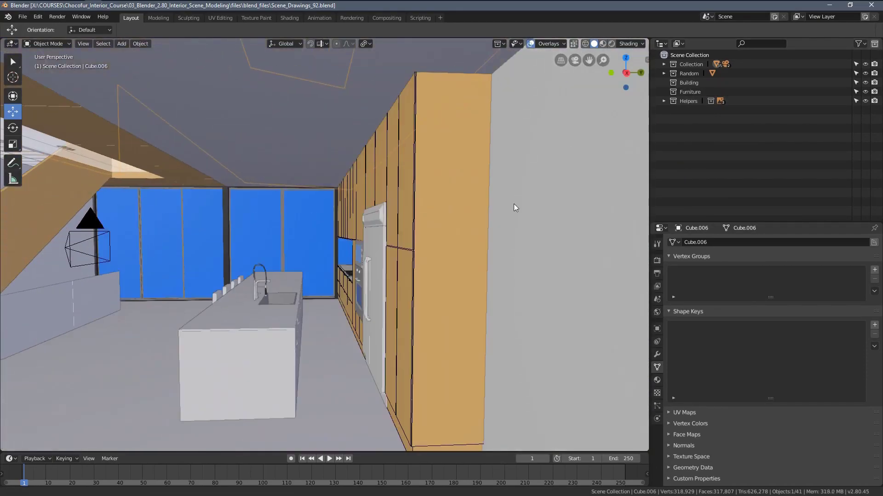
click(865, 101)
scroll(397, 218, down, 5)
scroll(398, 219, up, 3)
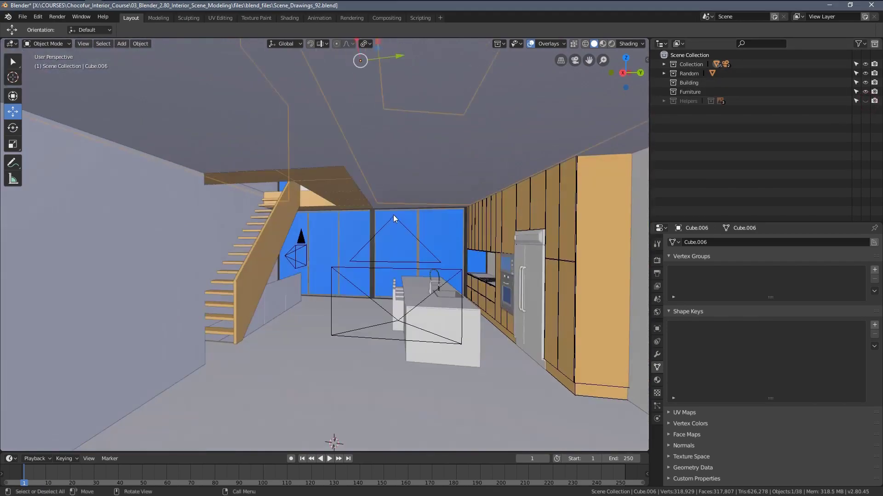
scroll(397, 199, up, 4)
key(a)
key(alt+a)
- Create a new scene collection named Staircase
right_click(675, 162)
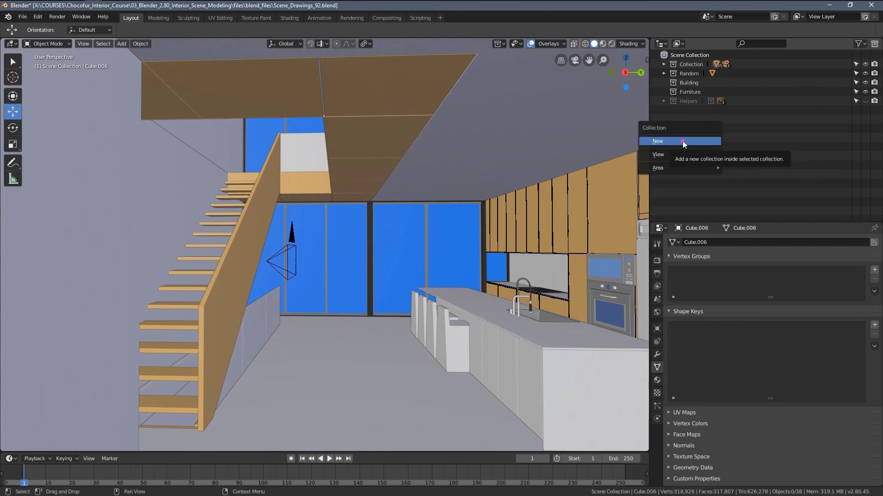
click(682, 140)
click(694, 110)
double_click(696, 111)
text(Staircase)
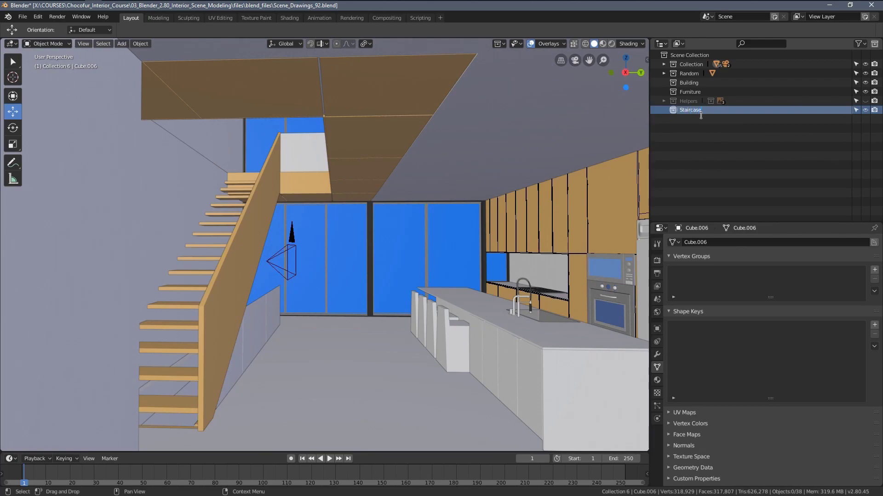
key(Return)
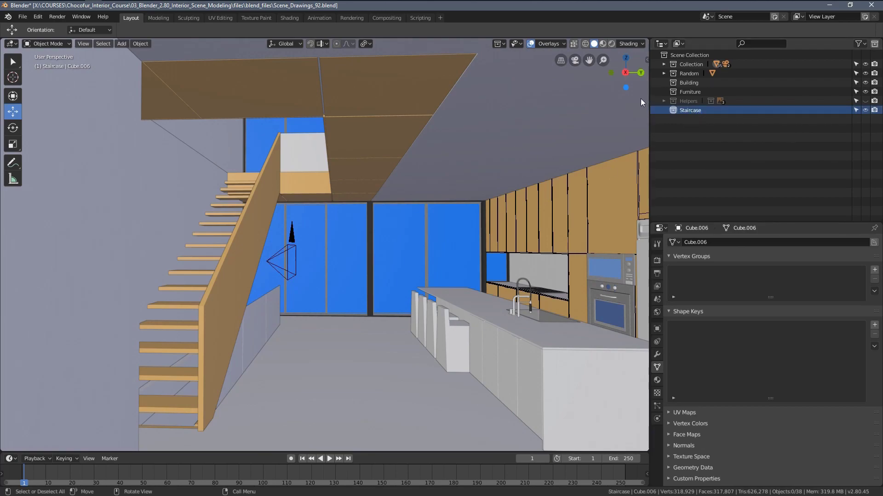
- Move the stair treads object Cube.007 from the Random collection into the Staircase collection
click(665, 75)
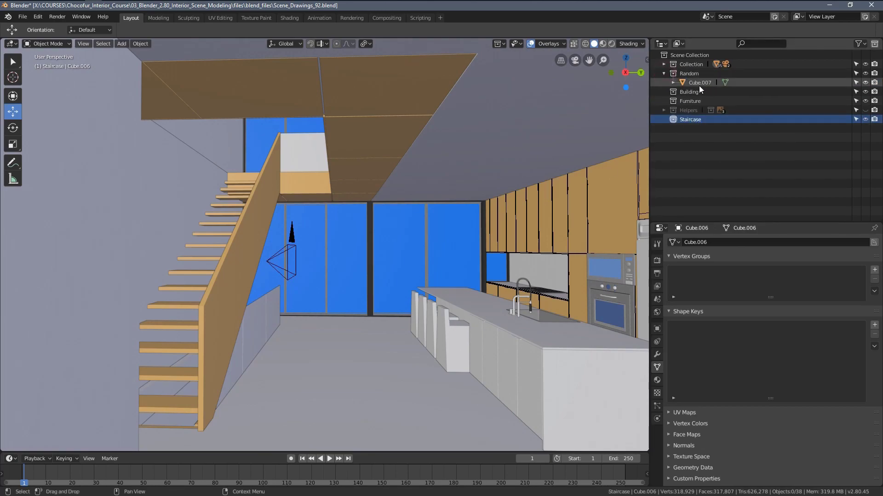
click(699, 83)
middle_drag(218, 215, 292, 185)
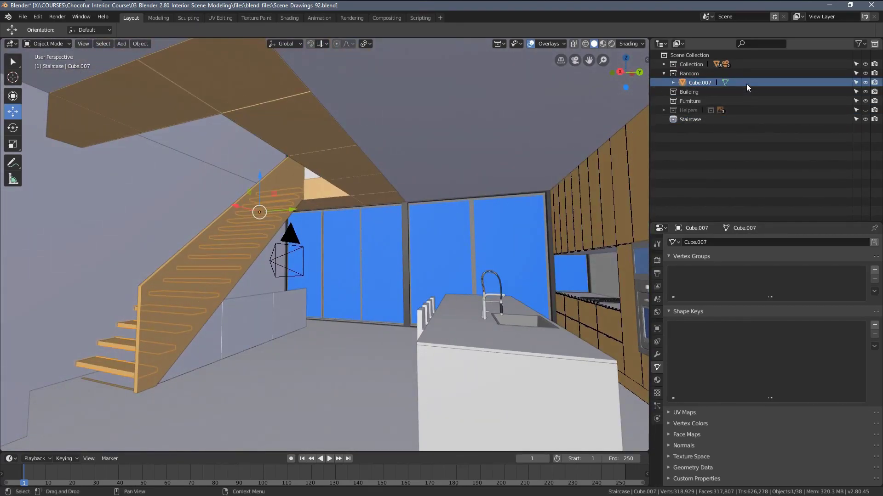
drag(746, 84, 710, 120)
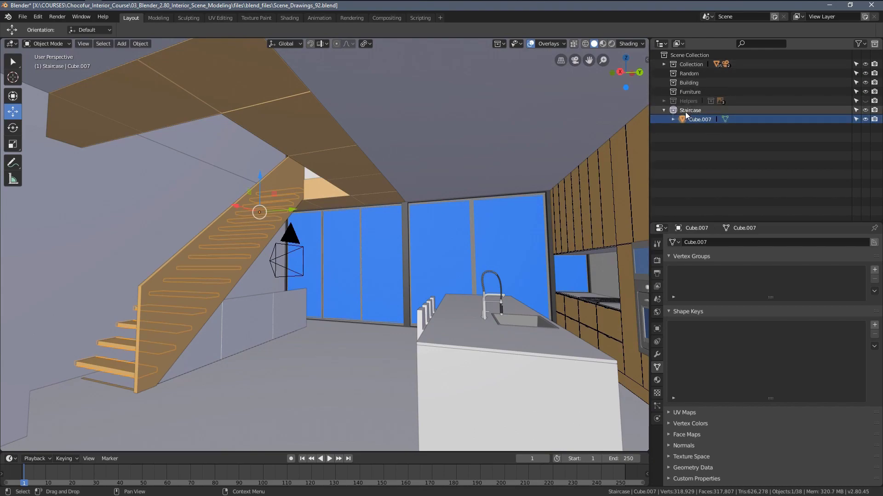
- Delete the emptied Random collection
click(726, 75)
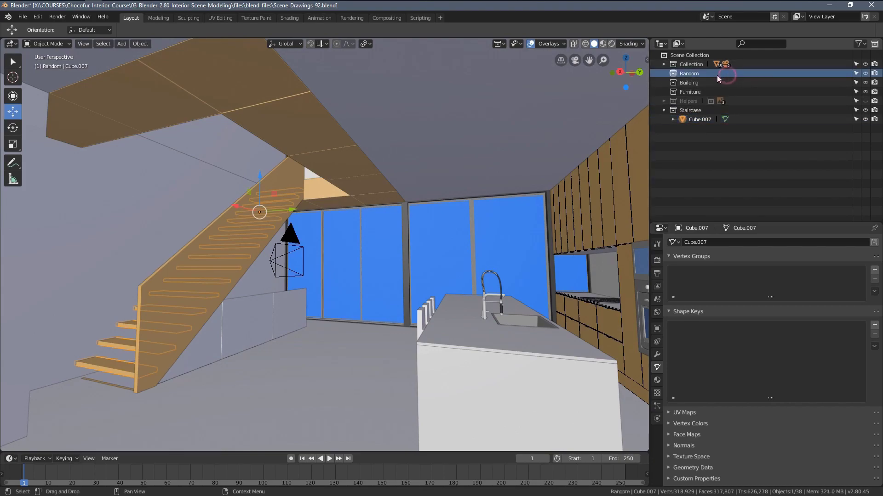
right_click(713, 77)
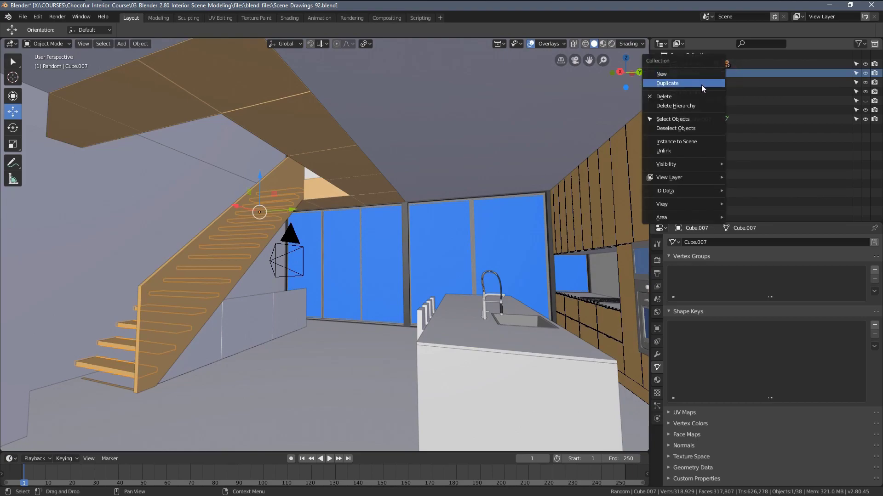
click(671, 97)
middle_drag(297, 164, 329, 174)
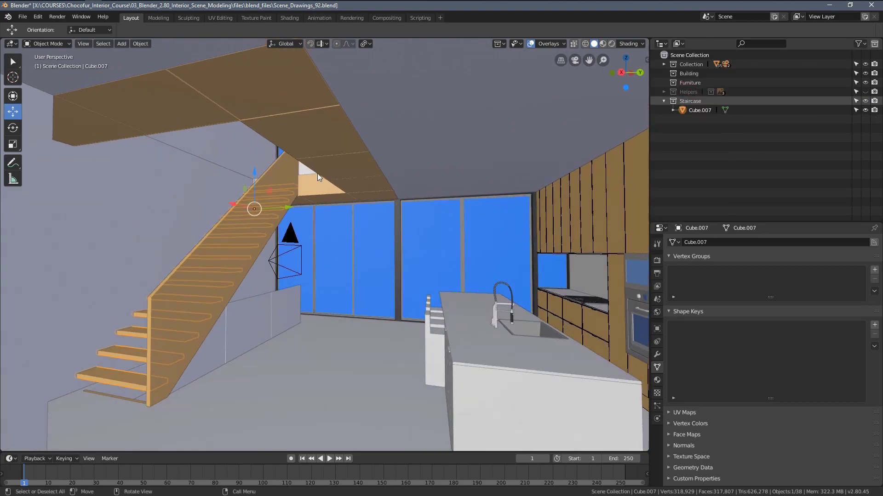
- Hide the Staircase collection and move the stair balustrade, wooden landing panels, low railing and lower flight into it, selecting them in wireframe
click(866, 101)
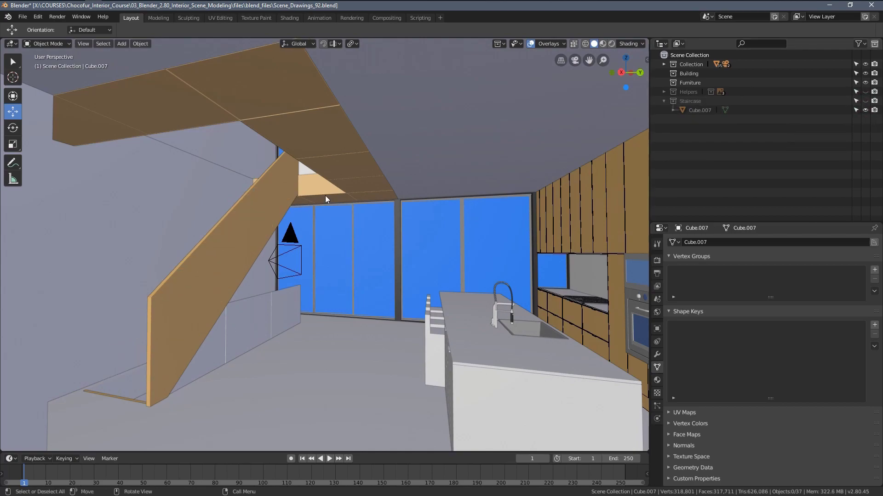
middle_drag(325, 195, 360, 172)
click(334, 188)
shift+click(389, 110)
key(z)
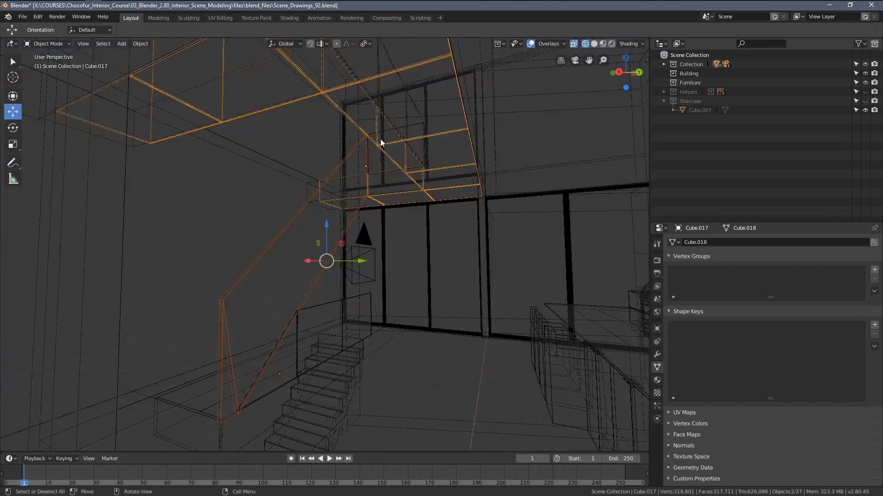
middle_drag(380, 138, 309, 74)
shift+click(356, 329)
shift+click(310, 326)
shift+click(299, 301)
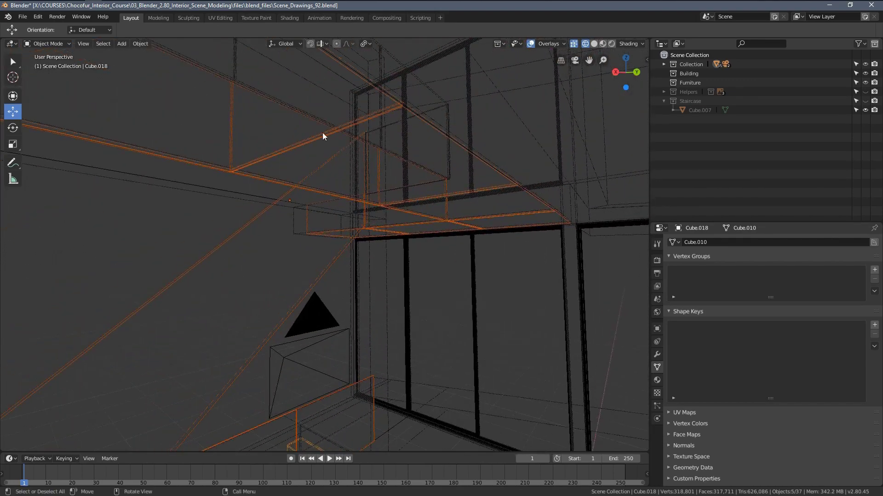
middle_drag(323, 142, 311, 228)
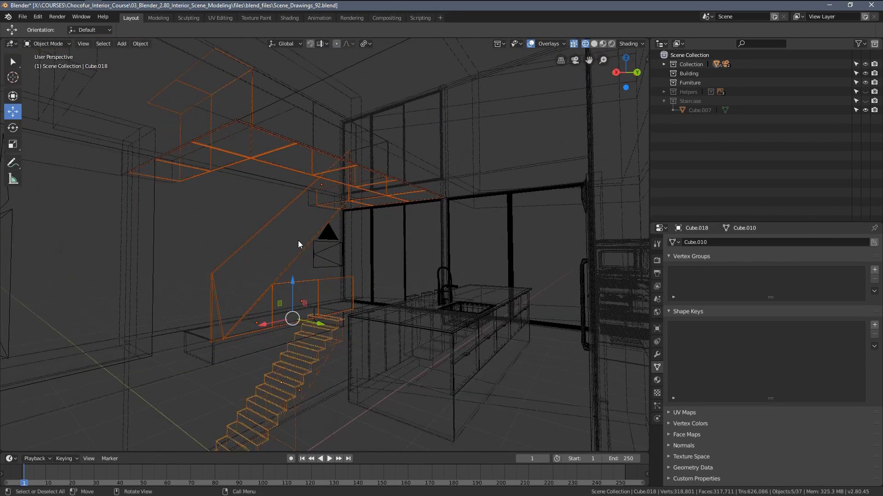
key(m)
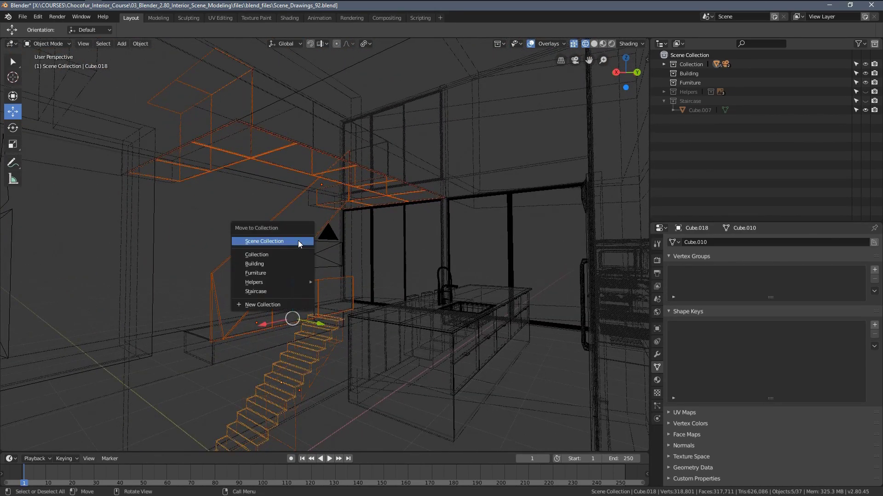
click(286, 292)
key(z)
click(398, 223)
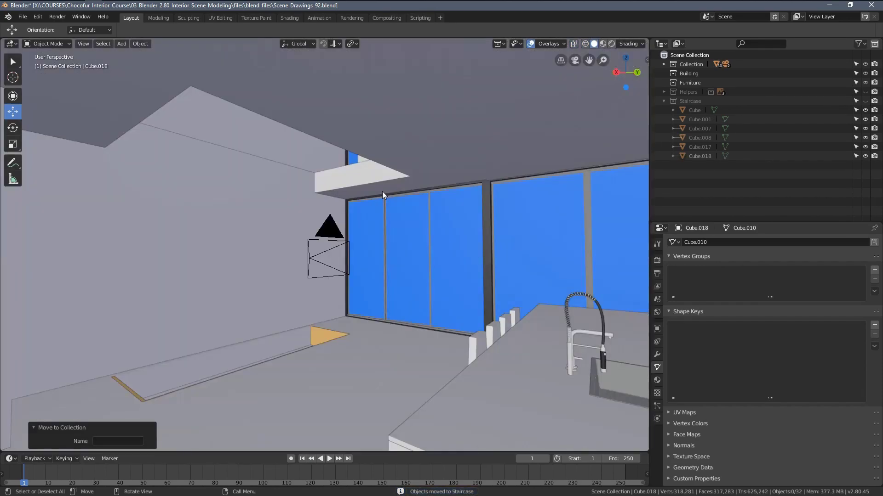
- Move the upper-floor balustrade panel above the slab edge into the Staircase collection
mouse_move(383, 191)
middle_down()
mouse_move(384, 224)
mouse_move(401, 228)
mouse_move(379, 172)
mouse_move(364, 223)
middle_up()
click(362, 197)
key(m)
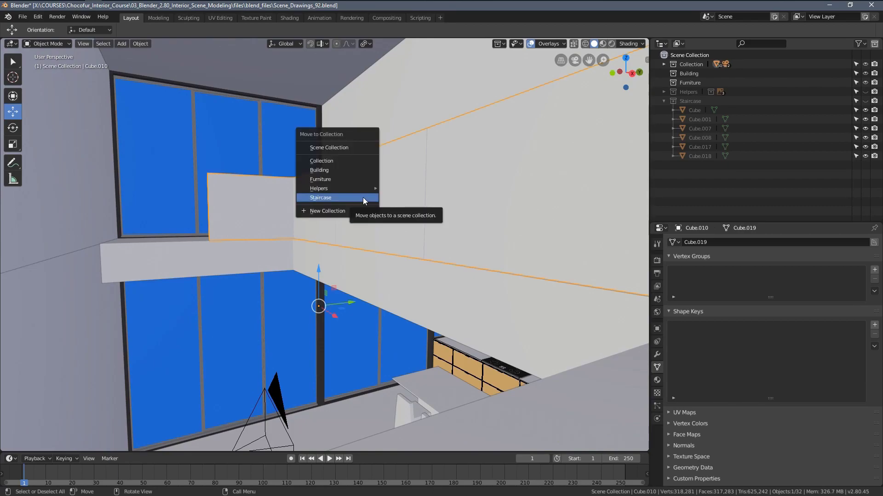
click(363, 197)
- Nest the collapsed Staircase collection inside the Building collection and hide Staircase in the viewport, leaving Building collapsed
click(664, 101)
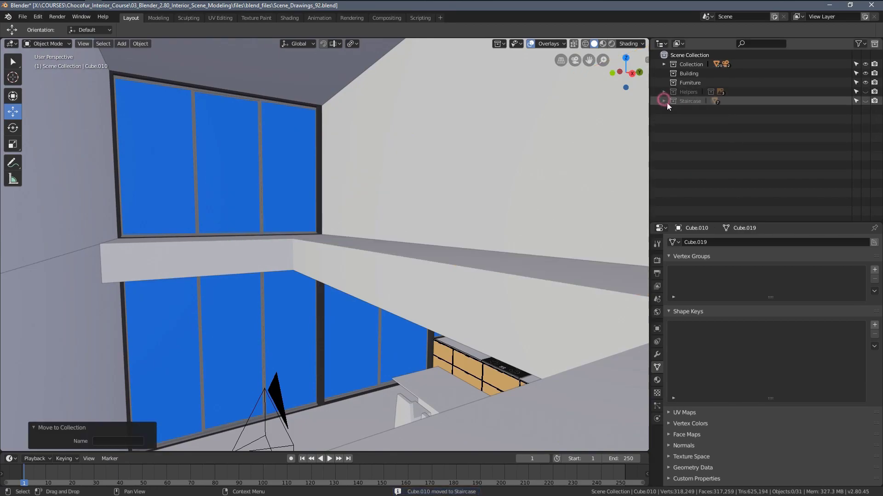
drag(690, 101, 691, 76)
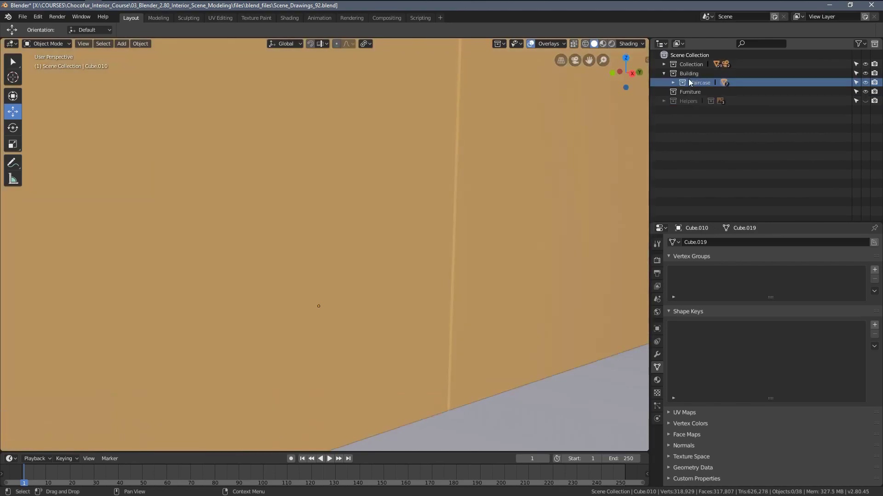
scroll(432, 268, down, 10)
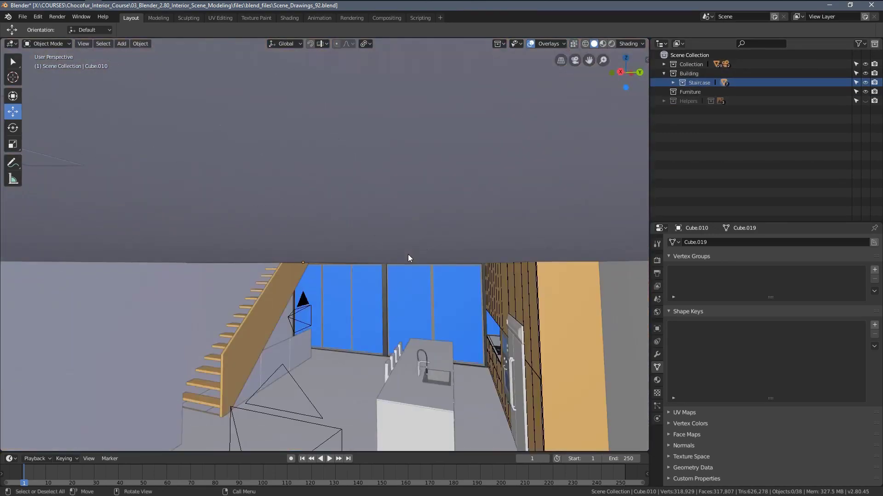
scroll(407, 256, up, 10)
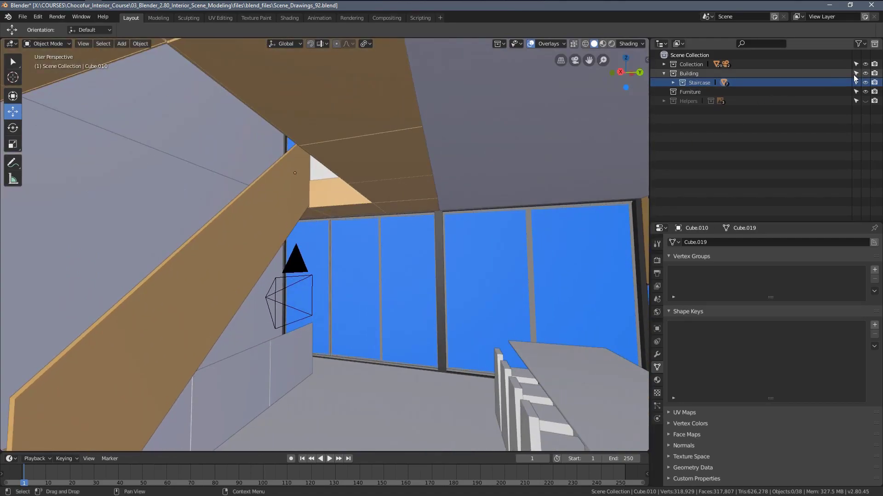
click(865, 82)
click(663, 73)
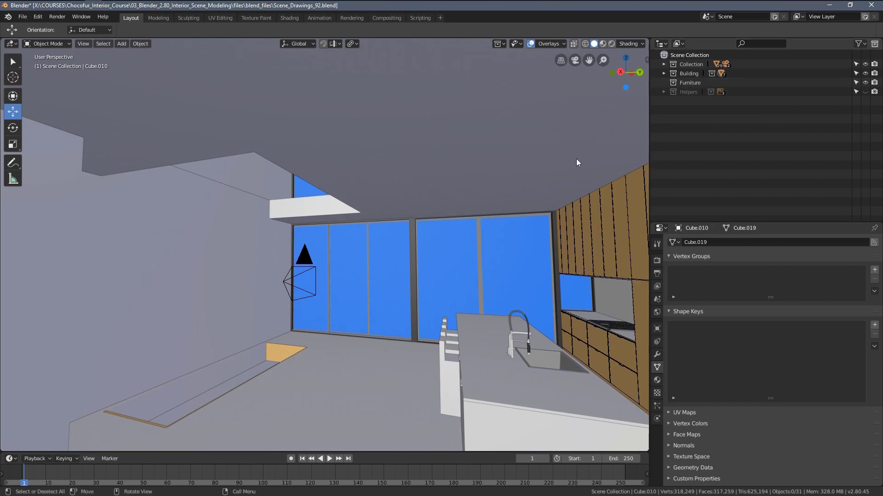
- Look over the upper floor and kitchen without the staircase, and save the scene as Scene_Drawings_93.blend
middle_drag(559, 162, 388, 290)
scroll(355, 222, up, 5)
scroll(372, 223, down, 5)
scroll(414, 298, up, 5)
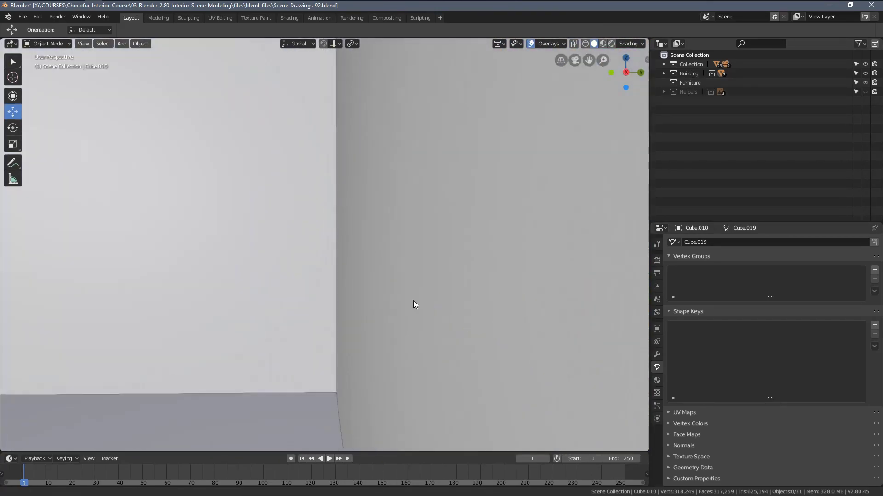
scroll(352, 250, down, 5)
middle_drag(352, 250, 341, 205)
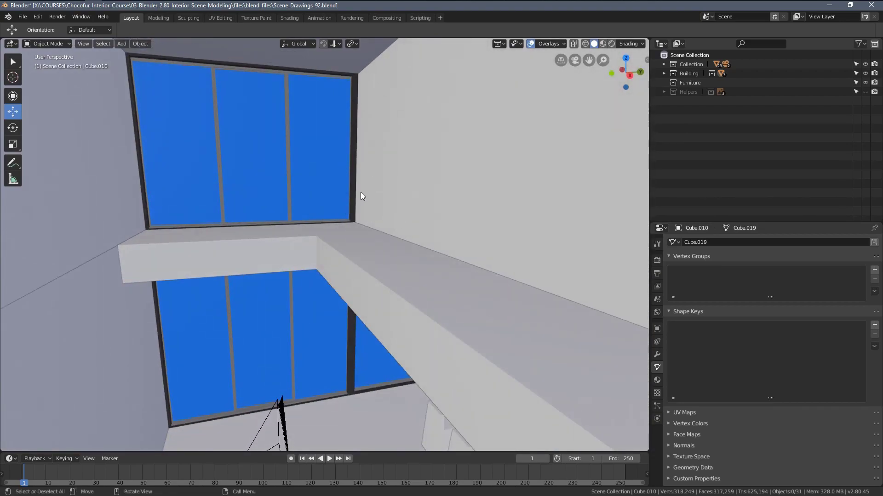
scroll(367, 195, down, 3)
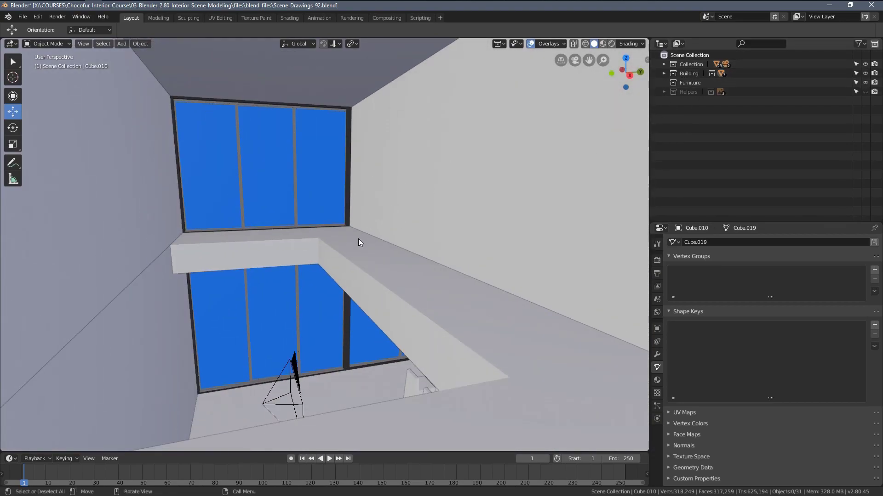
scroll(368, 243, down, 8)
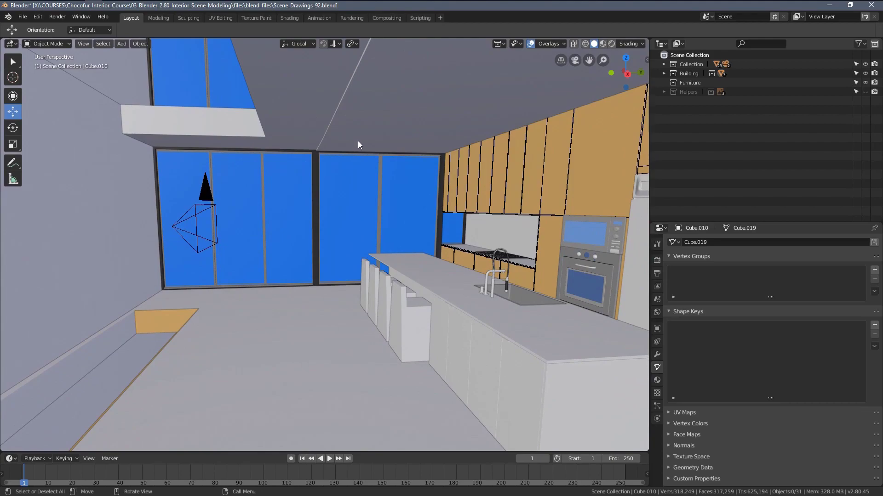
scroll(357, 141, down, 2)
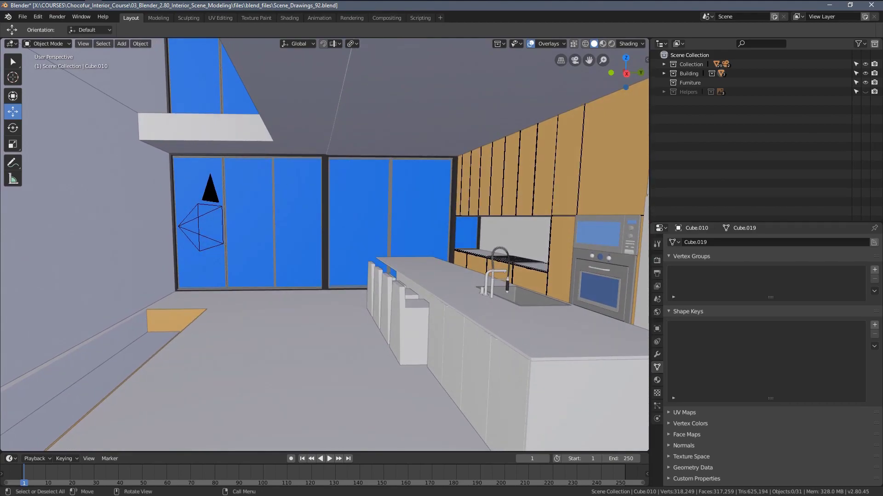
key(ctrl+alt+s)
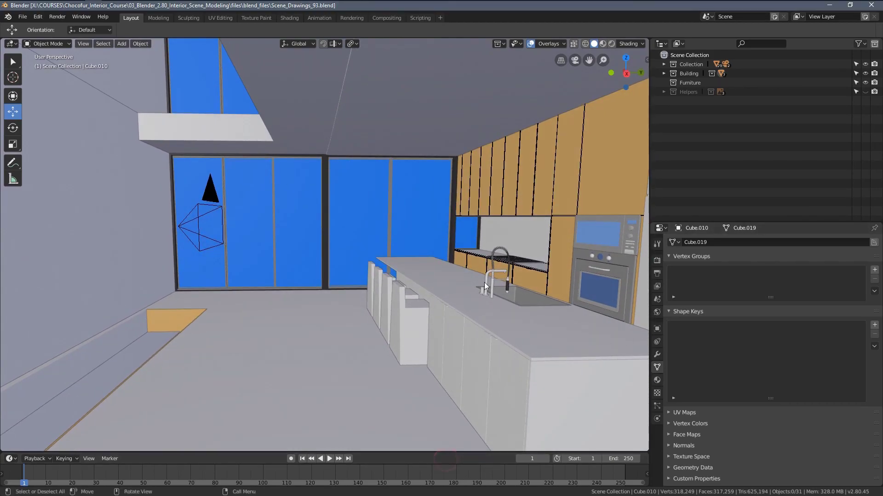
- Create a new scene collection named Construction and hide it in the viewport
right_click(695, 137)
click(678, 138)
click(683, 105)
double_click(683, 105)
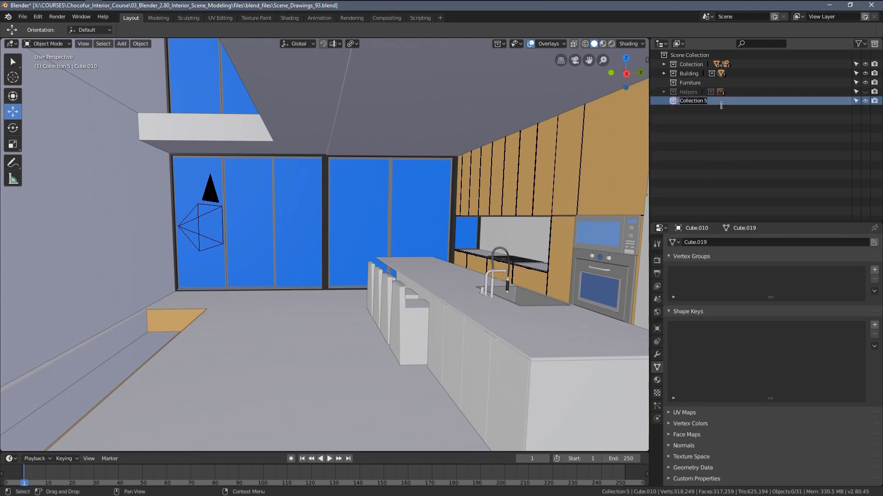
text(Construction)
key(Return)
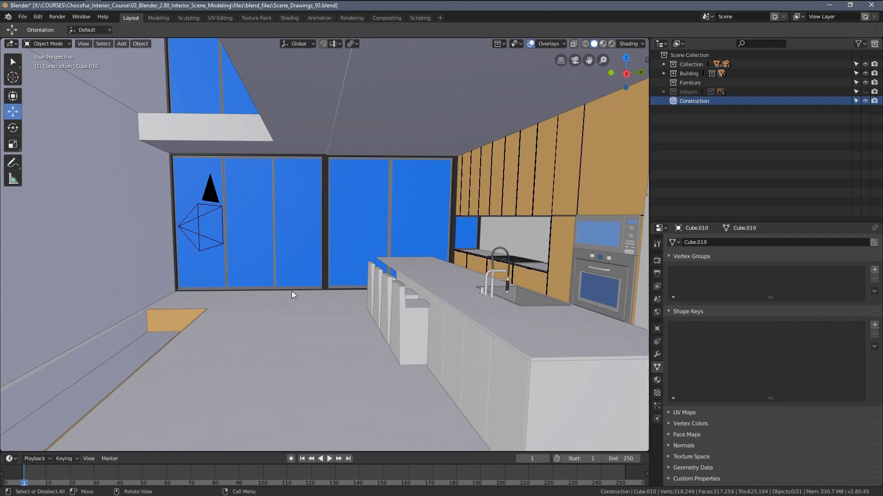
click(865, 102)
- Move the building's three wall objects on the upper, middle and lowest storeys into the Construction collection
key(KP_Decimal)
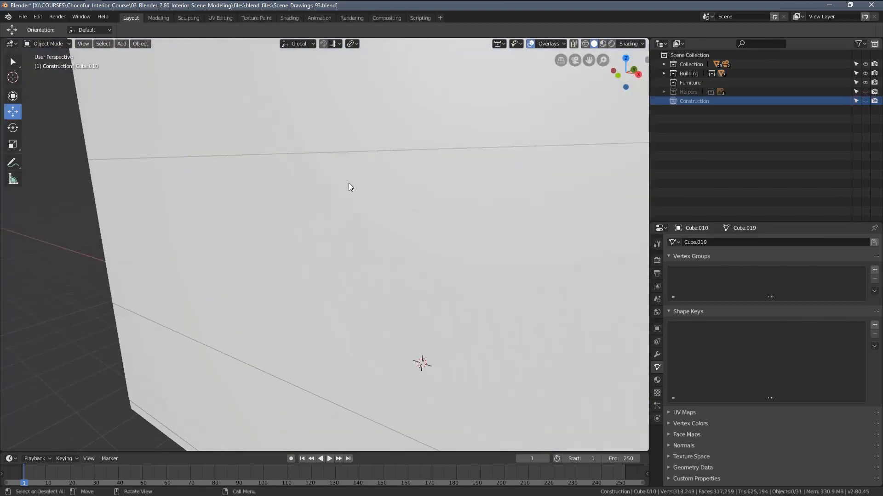
scroll(349, 186, down, 8)
middle_drag(381, 188, 298, 171)
scroll(261, 165, up, 6)
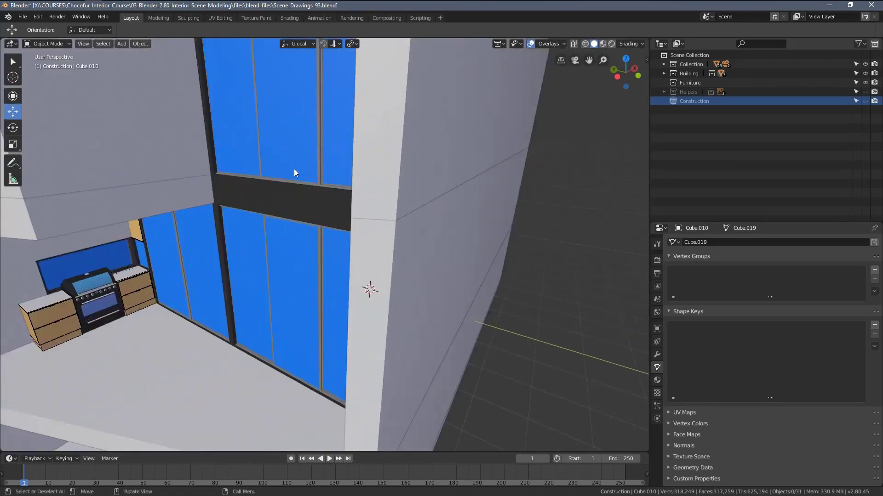
scroll(311, 169, down, 2)
middle_drag(379, 182, 378, 140)
click(377, 140)
shift+click(420, 257)
shift+click(387, 352)
middle_drag(386, 352, 342, 271)
key(m)
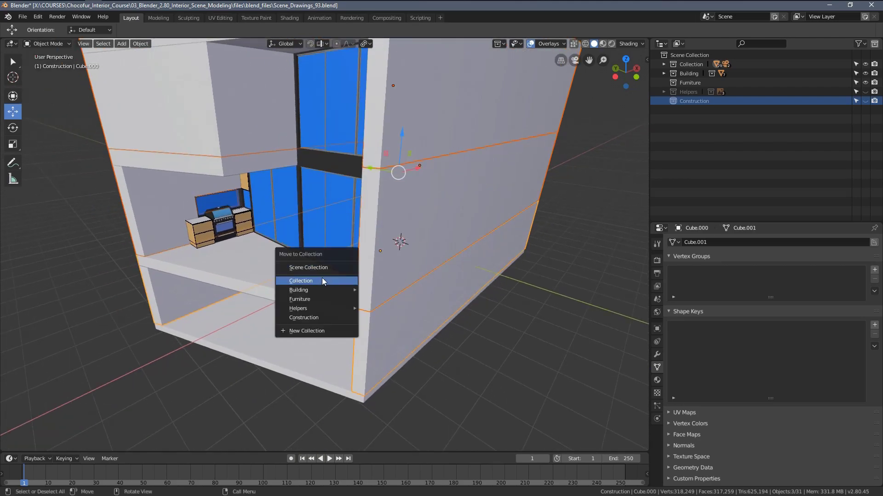
click(313, 318)
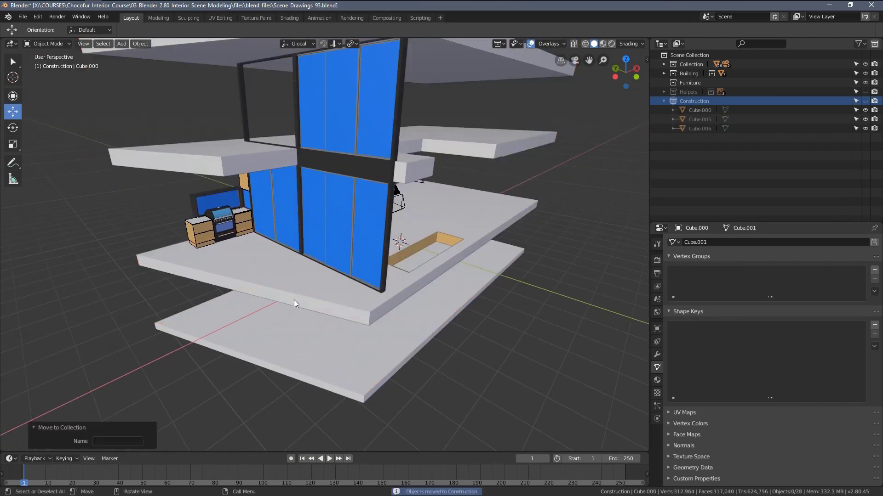
- Move the remaining floor slabs and the roof into the Construction collection
middle_drag(294, 299, 299, 281)
click(315, 315)
shift+click(212, 171)
key(m)
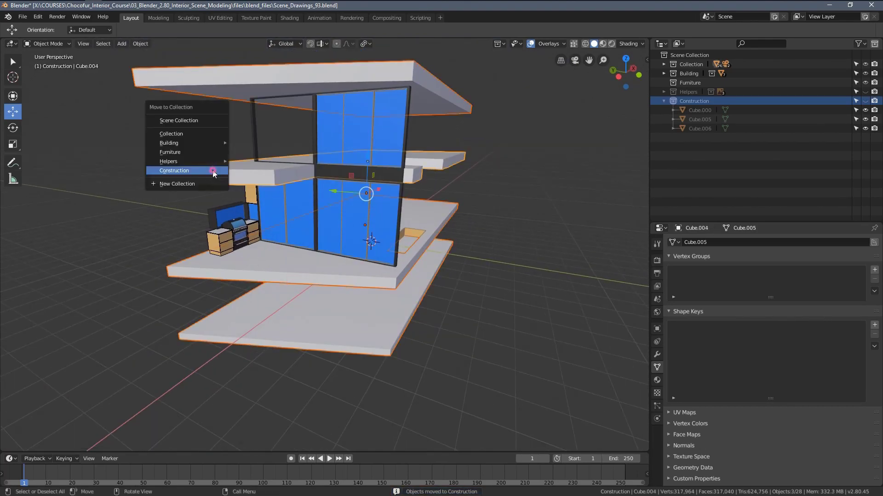
click(213, 173)
- Set the origin of the wooden trim around the stair opening to its geometry
middle_drag(339, 190, 309, 286)
scroll(276, 276, up, 5)
click(227, 299)
middle_drag(226, 299, 301, 310)
scroll(297, 347, down, 2)
right_click(332, 299)
mouse_move(332, 298)
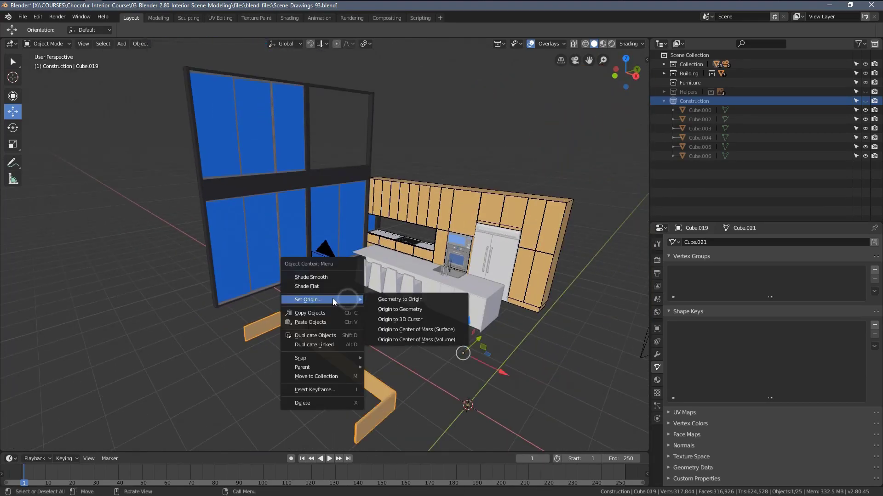
click(388, 310)
- Move the dark window framework and the stair-opening trim into the Construction collection
middle_drag(323, 314, 468, 221)
click(368, 132)
scroll(468, 221, down, 3)
shift+click(462, 324)
key(m)
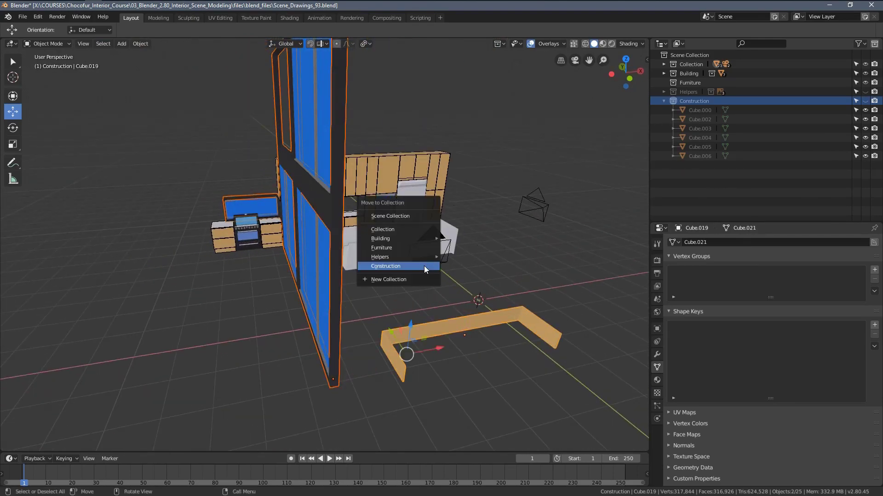
click(411, 265)
- Nest the Construction collection inside the Building collection
middle_drag(460, 266, 402, 264)
scroll(402, 264, up, 3)
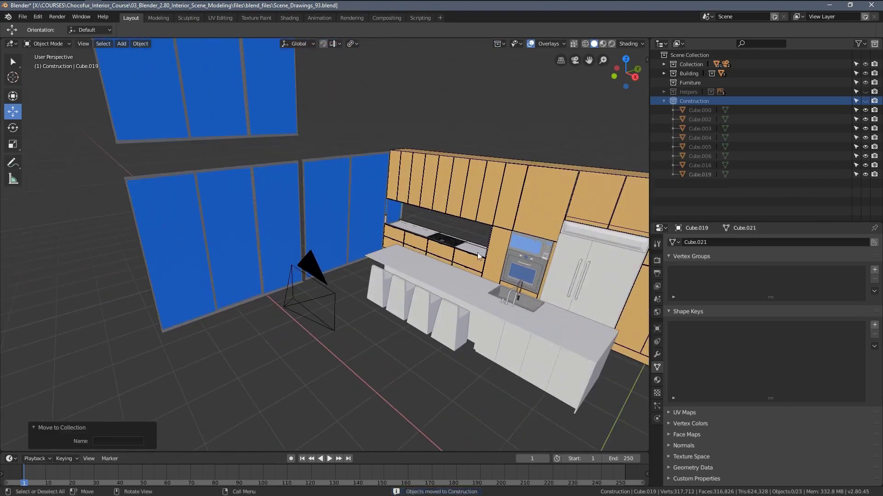
click(664, 101)
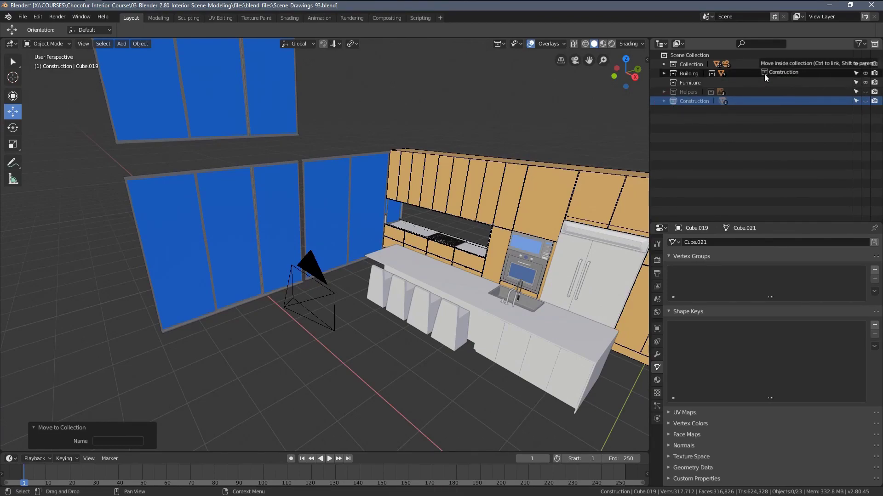
key(x)
click(663, 73)
drag(703, 92, 755, 78)
- Hide the Building collection in the viewport and save the scene as a new version, Scene_Drawings_94.blend
click(865, 82)
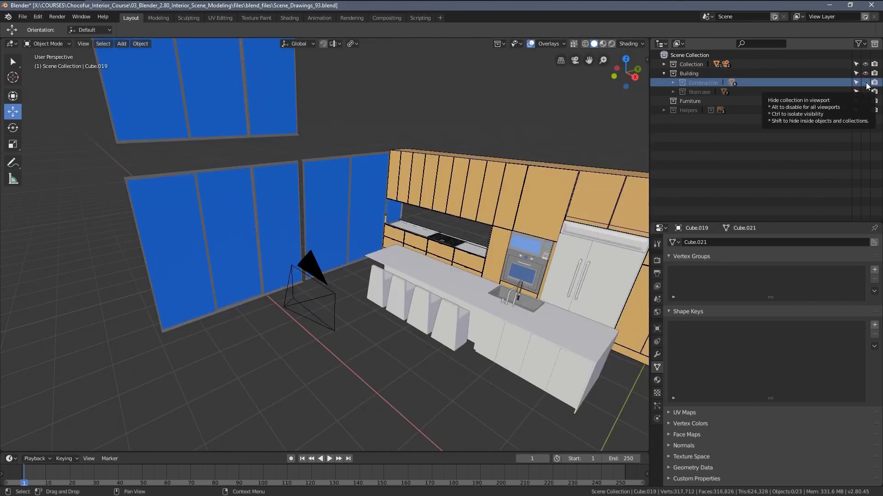
click(866, 85)
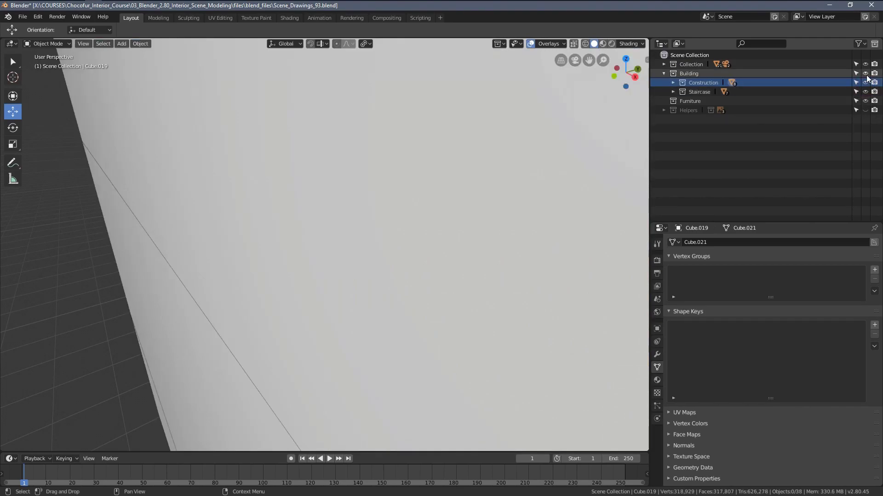
click(865, 74)
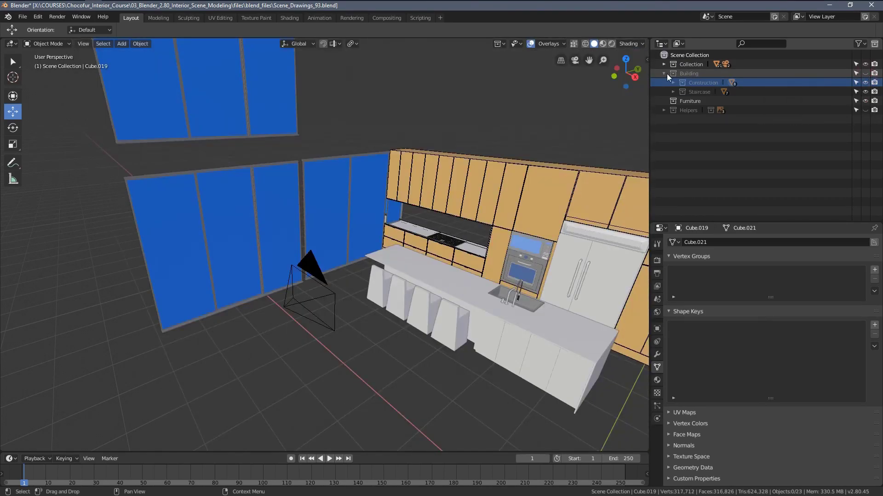
click(664, 74)
middle_drag(500, 159, 385, 243)
key(ctrl+alt+s)
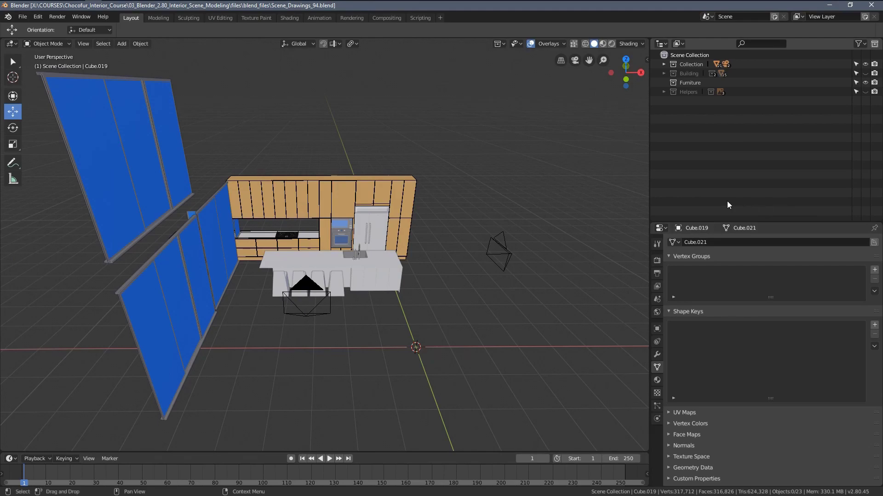
- Create a new top-level collection named Details
right_click(708, 134)
click(688, 133)
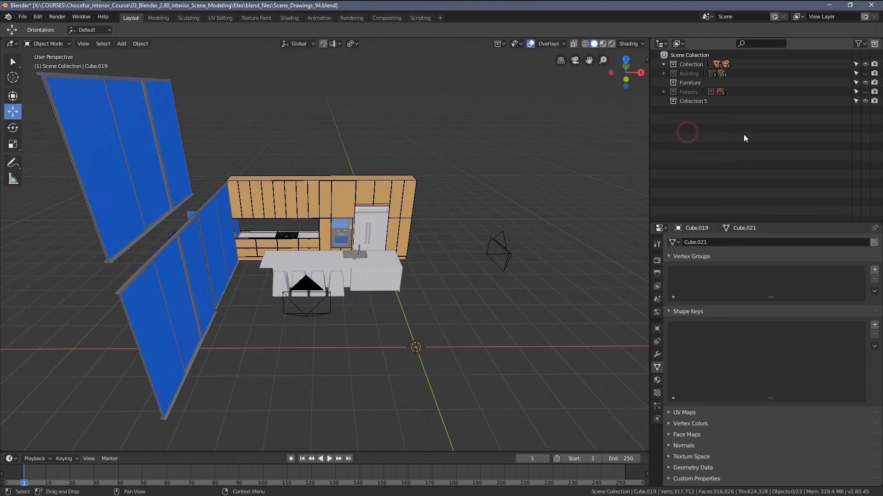
double_click(698, 102)
text(Details)
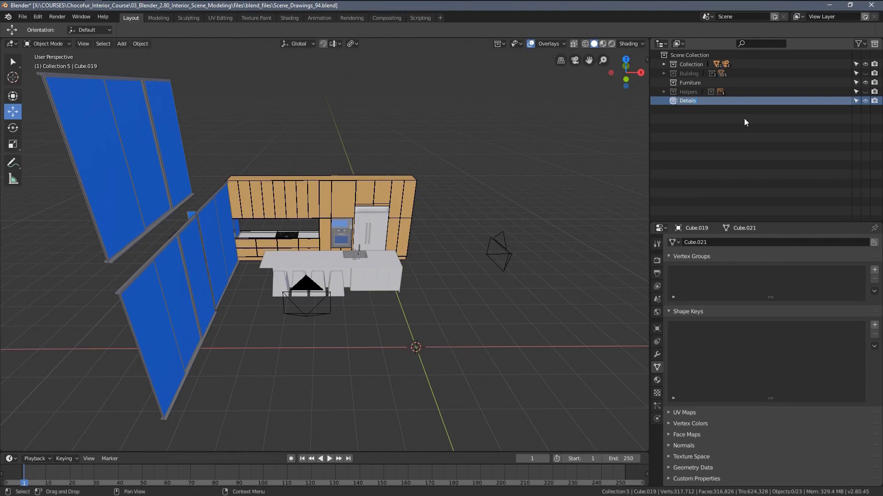
key(Return)
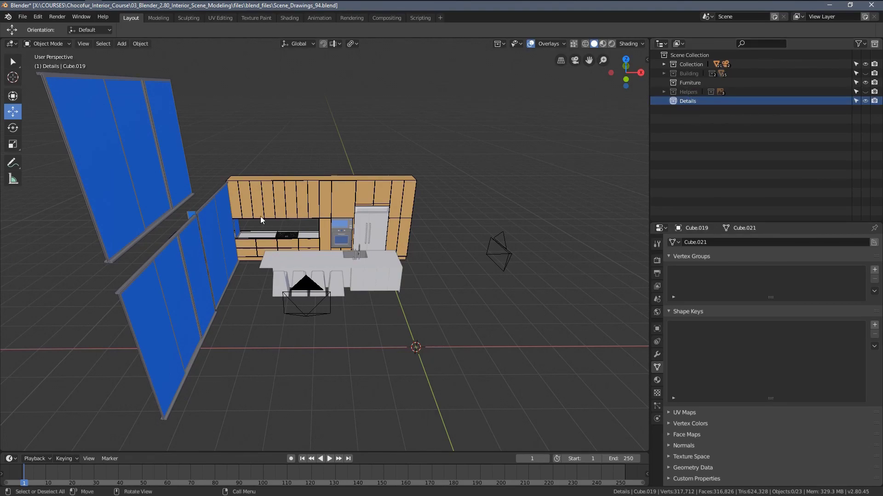
- Move the four large glazed windows into the Details collection and hide that collection in the viewport
click(179, 222)
shift+click(186, 270)
mouse_move(187, 270)
middle_down()
mouse_move(258, 261)
mouse_move(175, 271)
middle_up()
shift+click(176, 272)
shift+click(253, 254)
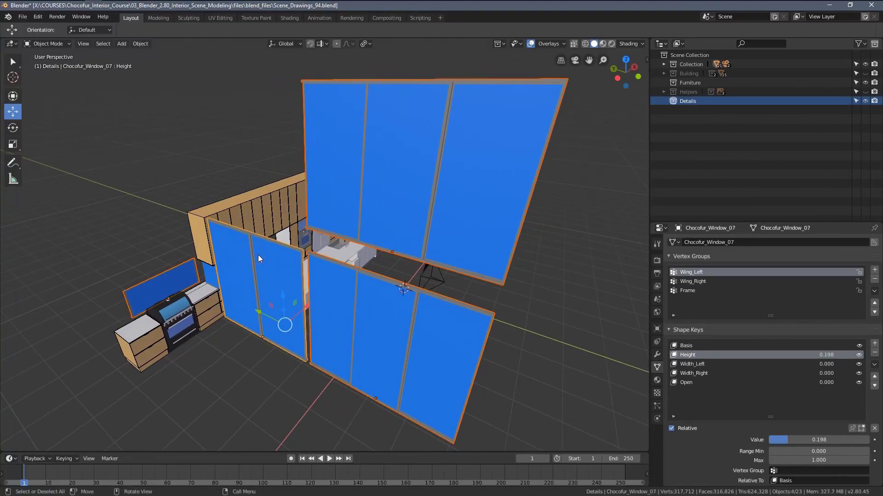
key(m)
click(232, 305)
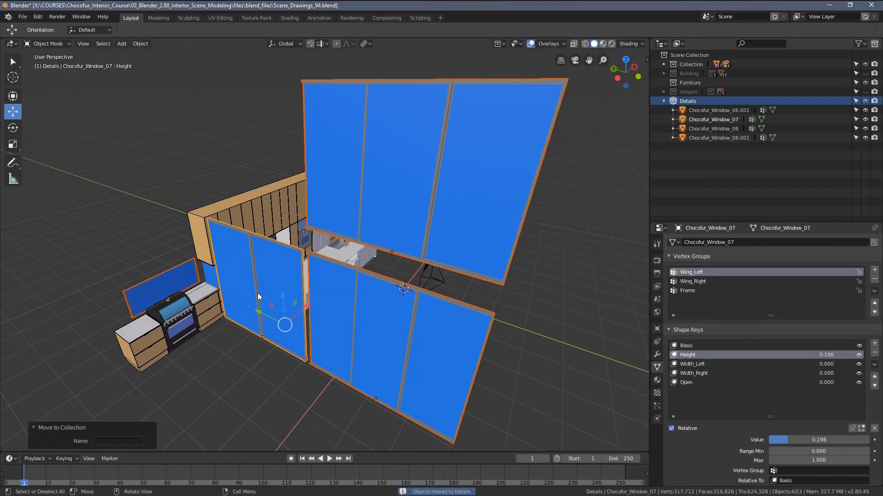
click(855, 101)
click(866, 102)
- Move the remaining small window above the kitchen counter into the Details collection
middle_drag(378, 321, 251, 261)
scroll(162, 247, up, 4)
click(162, 248)
key(m)
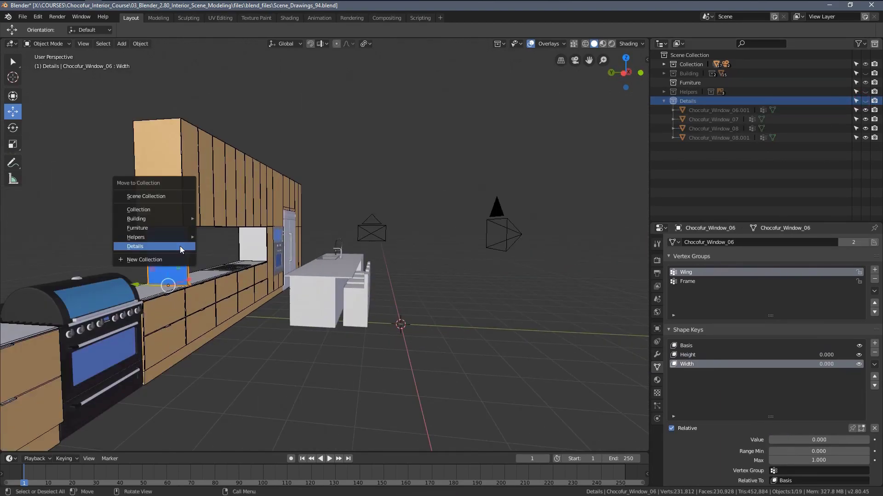
click(159, 246)
scroll(441, 212, down, 5)
middle_drag(451, 197, 364, 199)
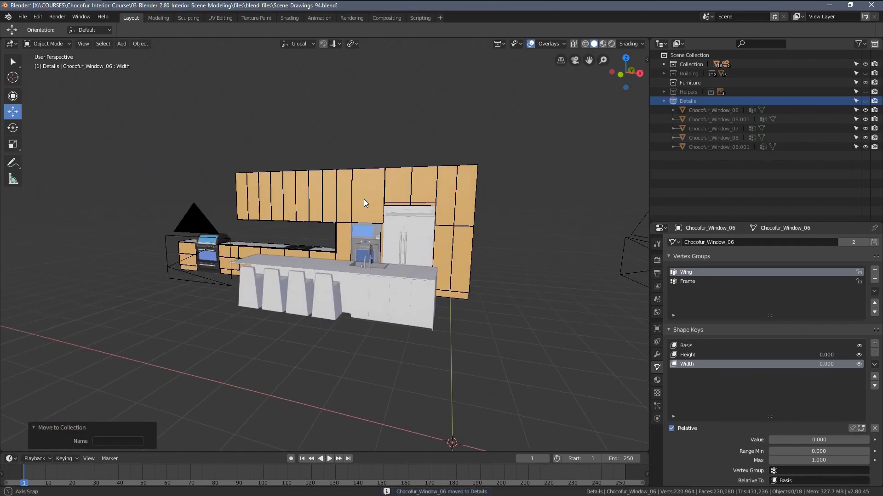
- Nest the Details collection inside Building and collapse the Building hierarchy
drag(702, 104, 693, 74)
click(663, 74)
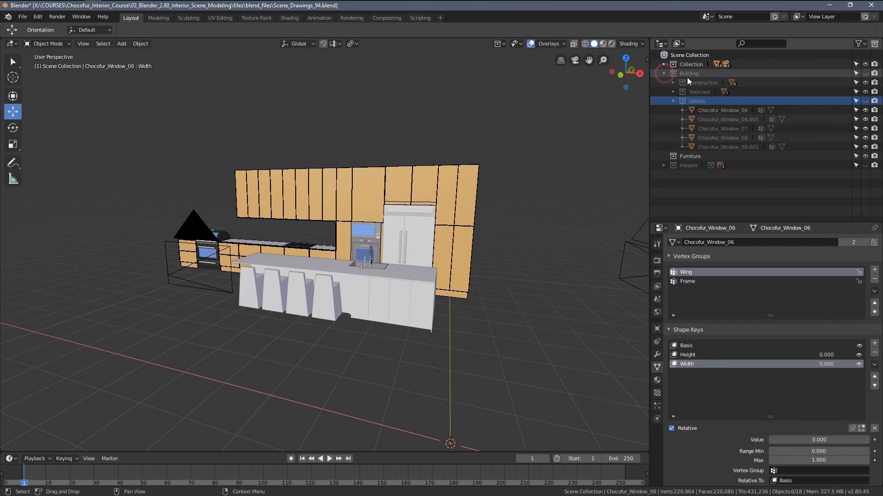
click(674, 101)
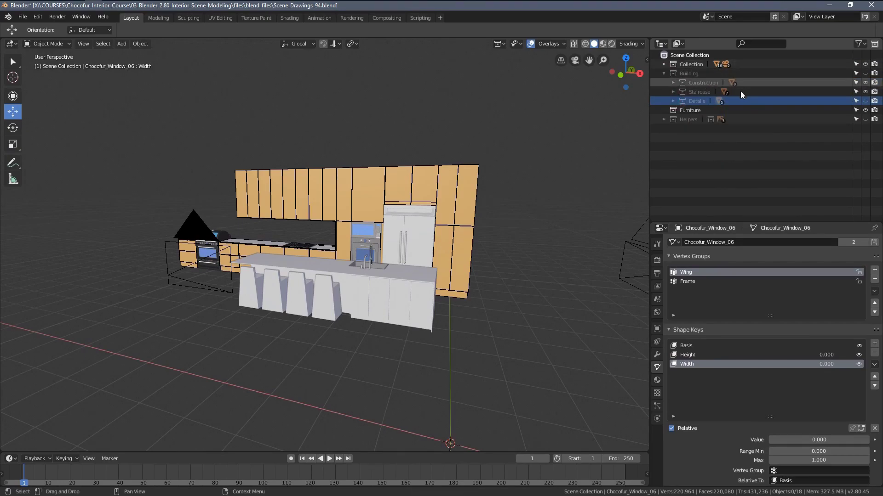
click(663, 74)
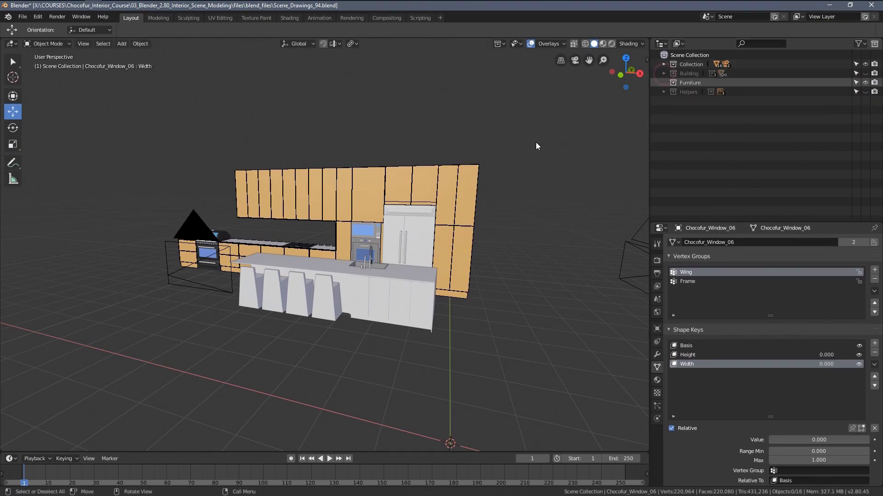
middle_drag(525, 146, 398, 212)
- Create a new top-level collection named Cameras
click(665, 92)
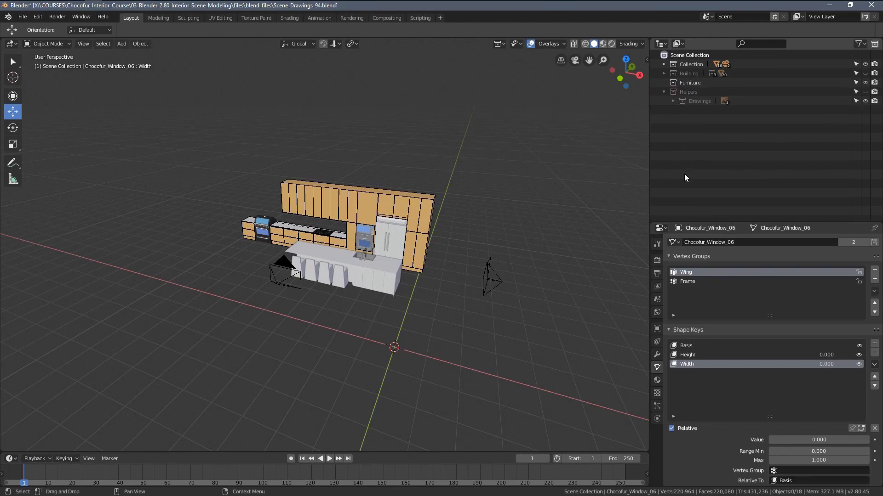
right_click(663, 182)
click(662, 174)
double_click(688, 111)
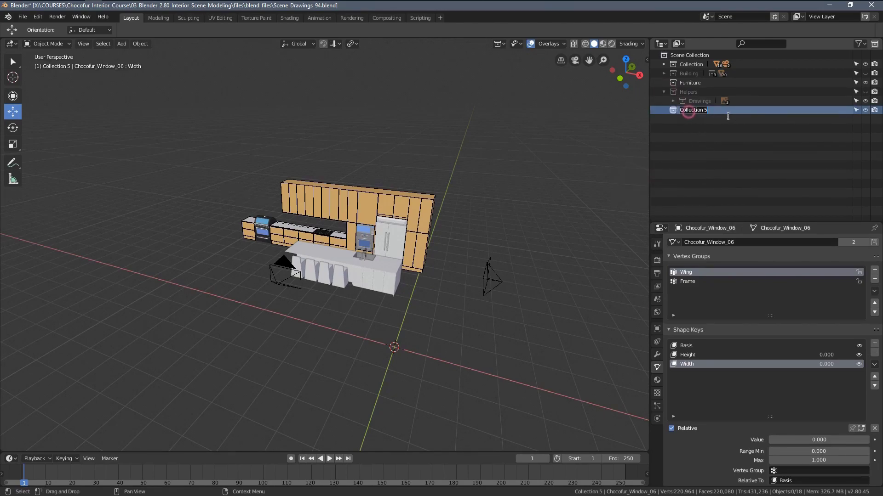
text(Cameras)
key(Return)
- Move both scene cameras into the Cameras collection
click(488, 279)
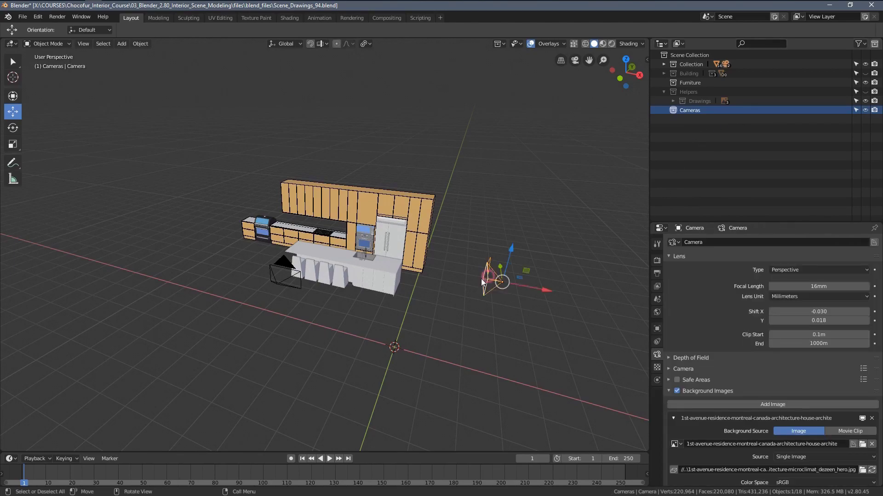
shift+click(276, 271)
key(m)
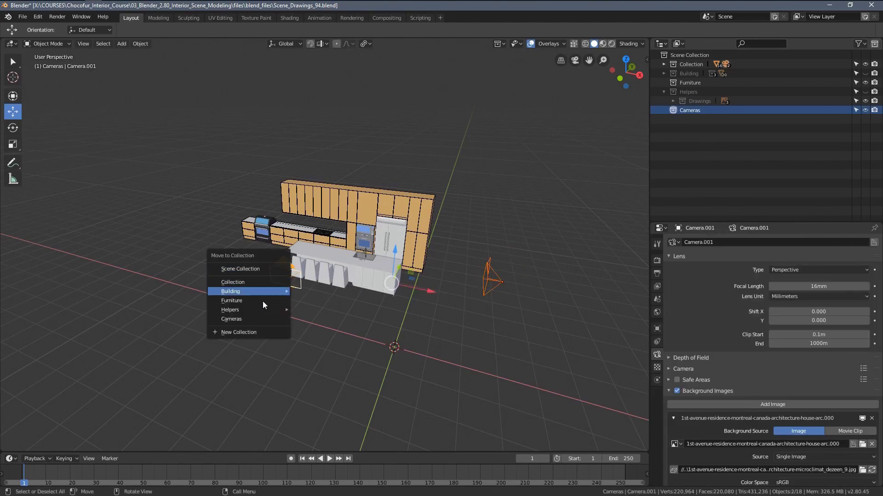
click(256, 317)
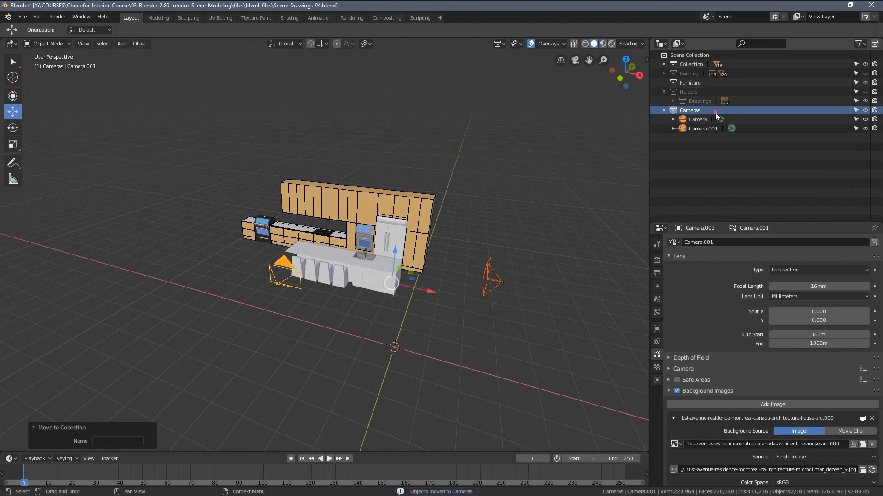
- Nest the Cameras collection inside Helpers and collapse the Helpers hierarchy
drag(715, 113, 704, 93)
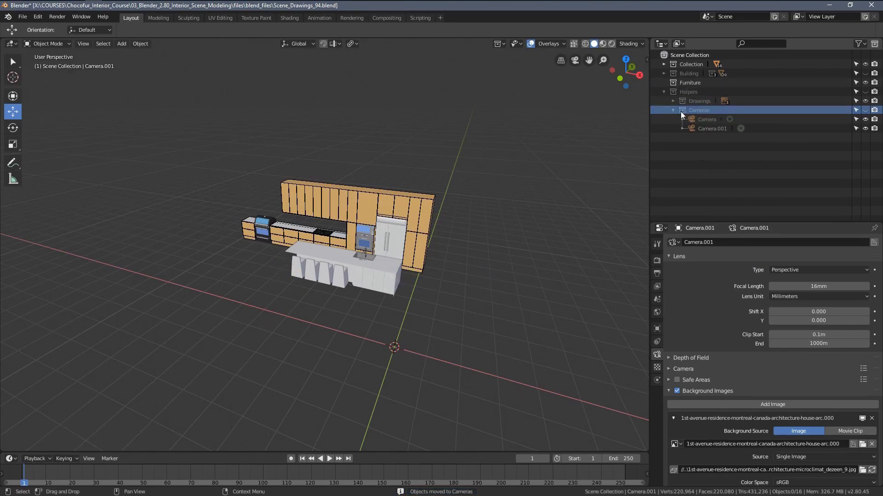
click(665, 99)
click(663, 93)
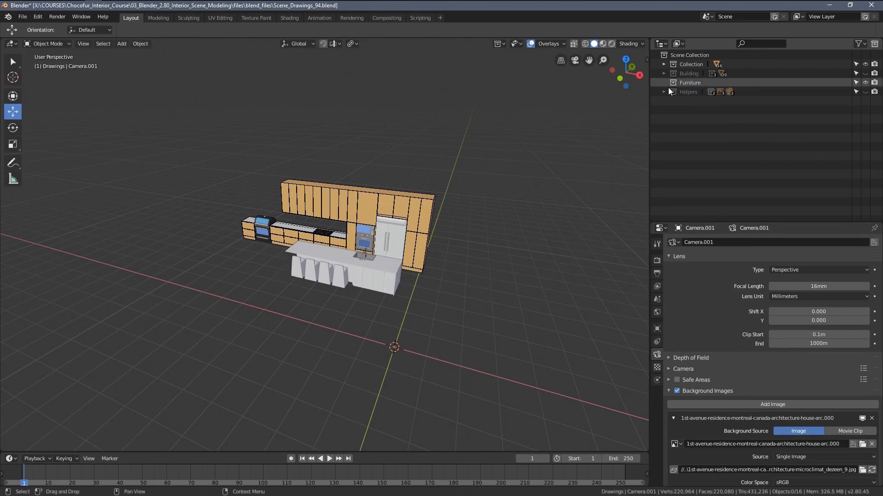
- Create a new top-level collection named Kitchen
scroll(353, 202, up, 6)
scroll(353, 205, down, 5)
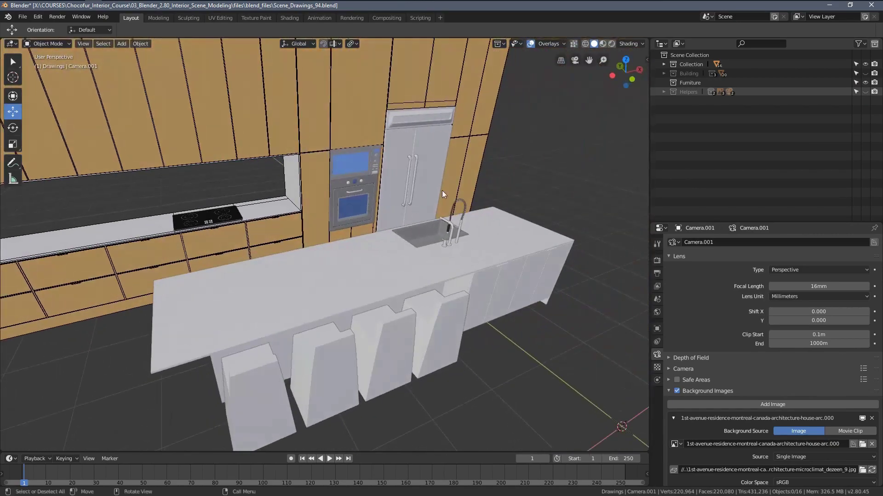
click(684, 82)
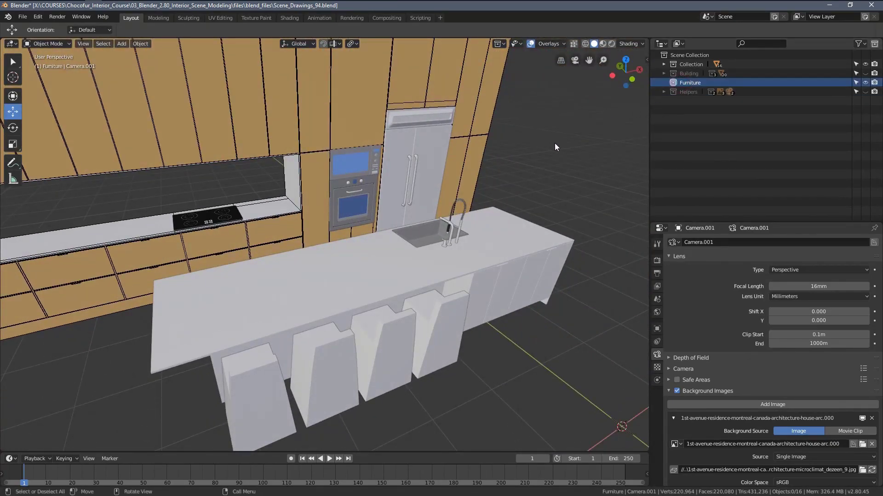
right_click(792, 82)
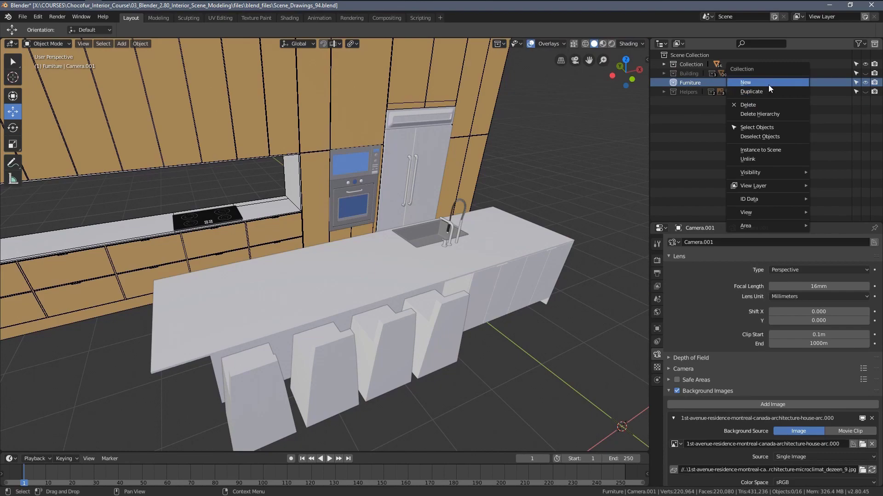
right_click(693, 128)
click(674, 125)
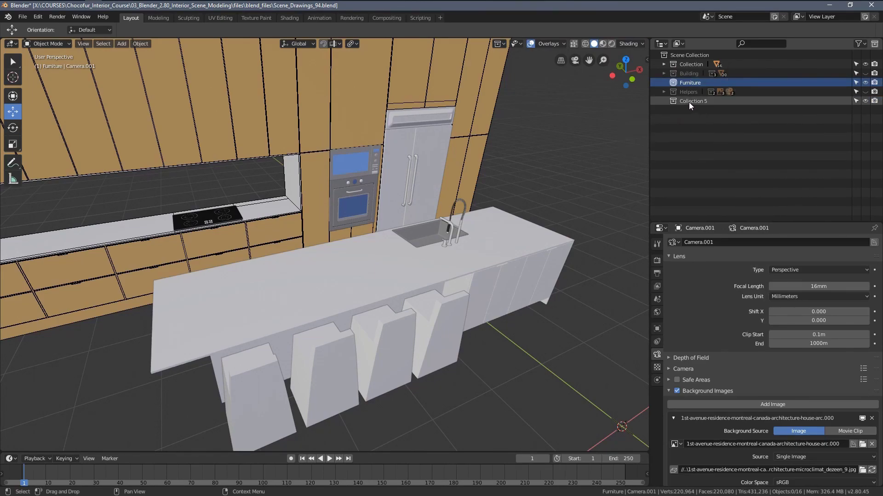
double_click(688, 102)
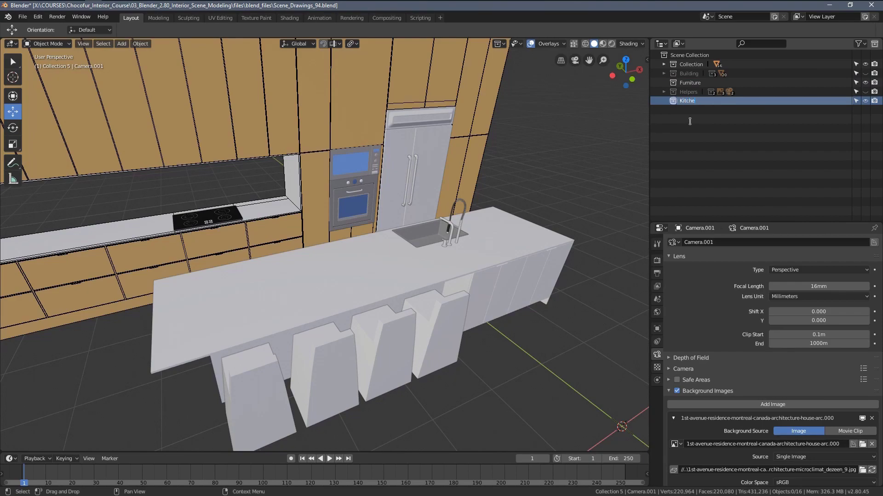
text(Kitchen)
key(Return)
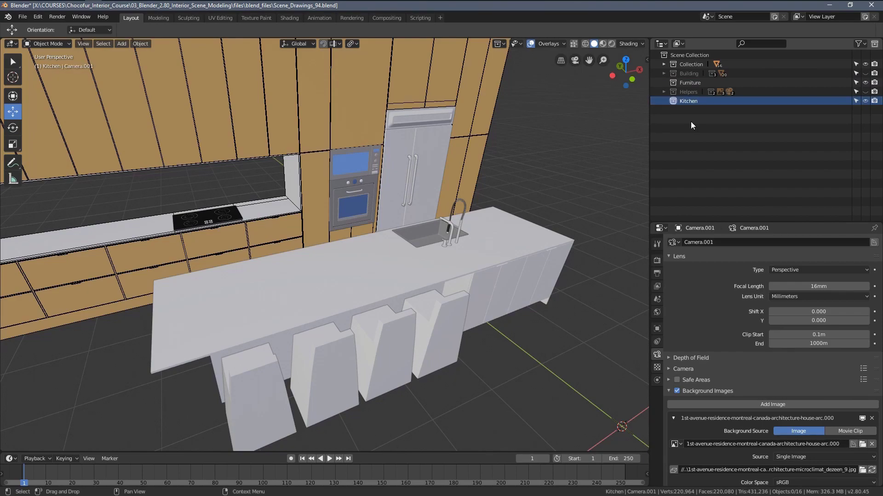
- Move the wooden kitchen cabinets and the island into the Kitchen collection and hide that collection in the viewport
click(480, 267)
middle_drag(546, 249, 390, 165)
key(m)
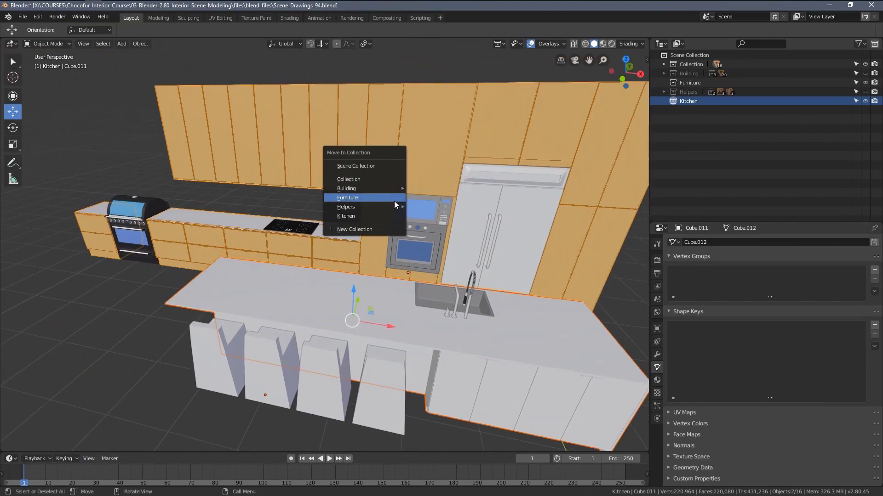
click(377, 216)
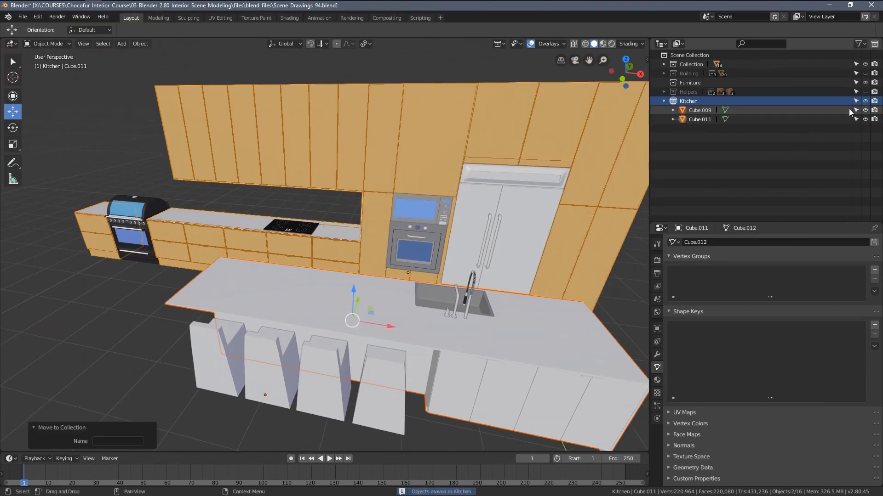
click(866, 101)
middle_drag(487, 234, 703, 162)
scroll(396, 229, down, 4)
- Create a new top-level collection named Accessories
right_click(689, 148)
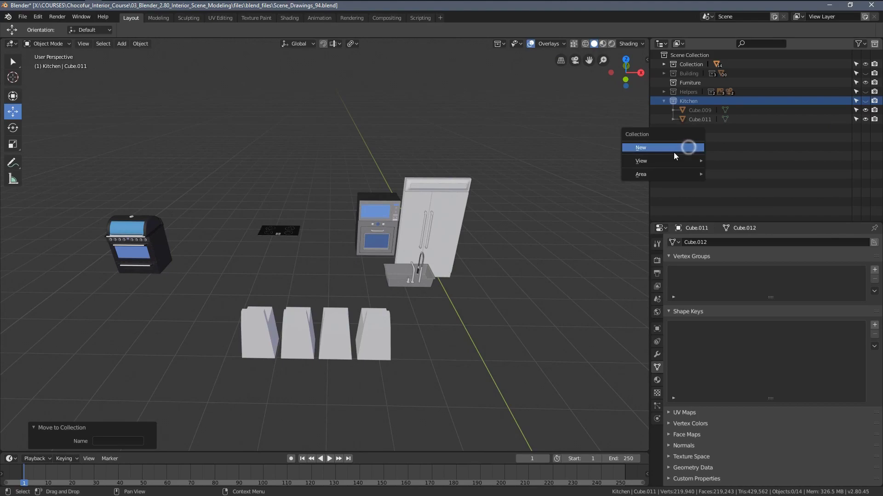
click(665, 148)
double_click(682, 129)
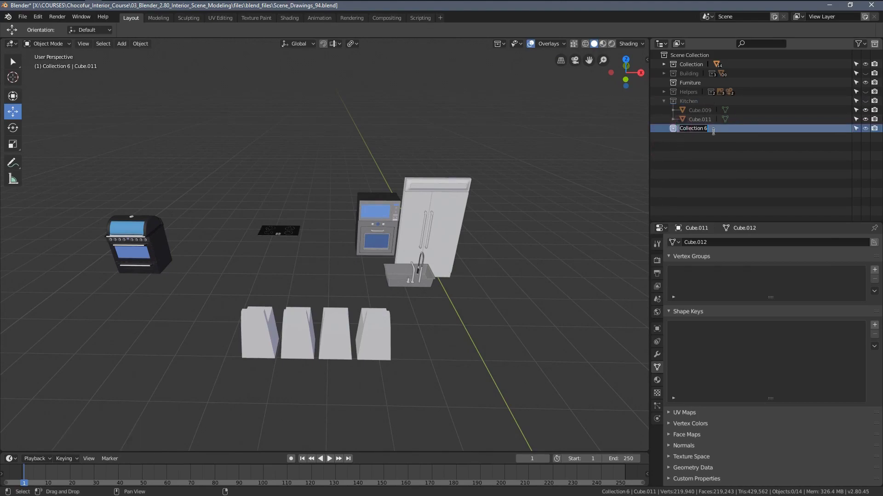
text(Accessories)
key(Return)
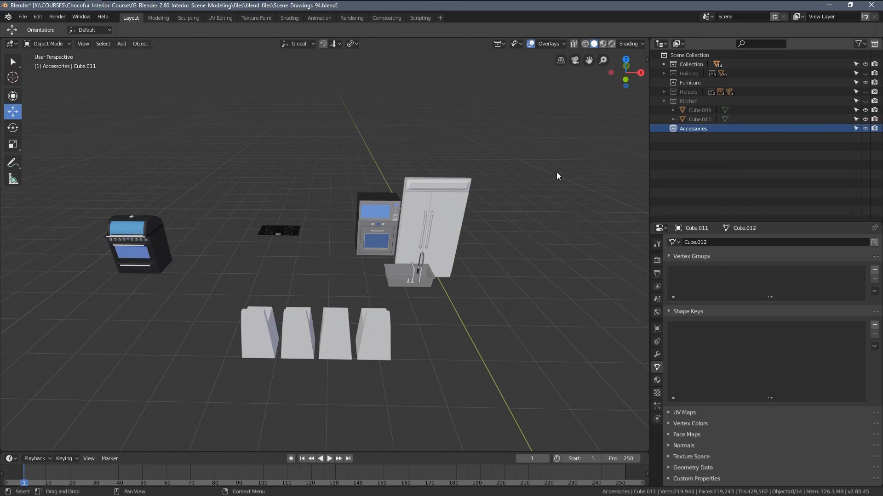
- Move the refrigerator, the microwave and the island sink into the Accessories collection and hide that collection in the viewport
click(441, 191)
shift+click(403, 257)
shift+click(397, 269)
shift+click(391, 269)
key(m)
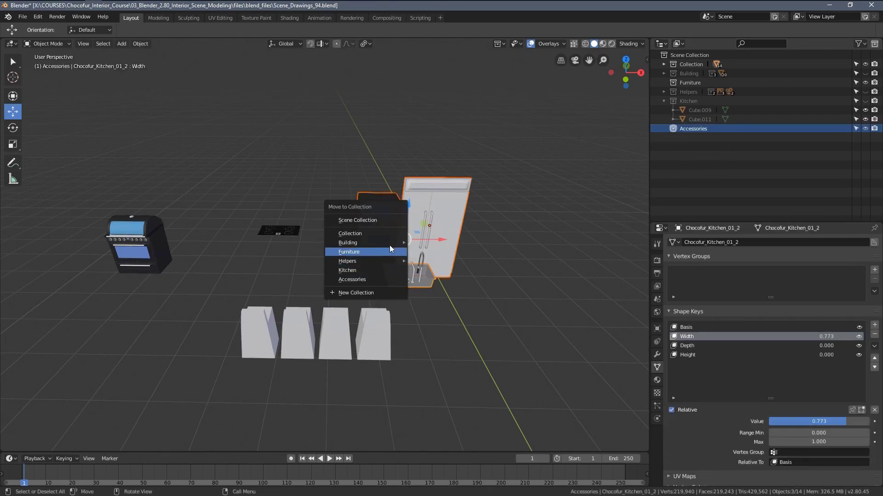
click(388, 279)
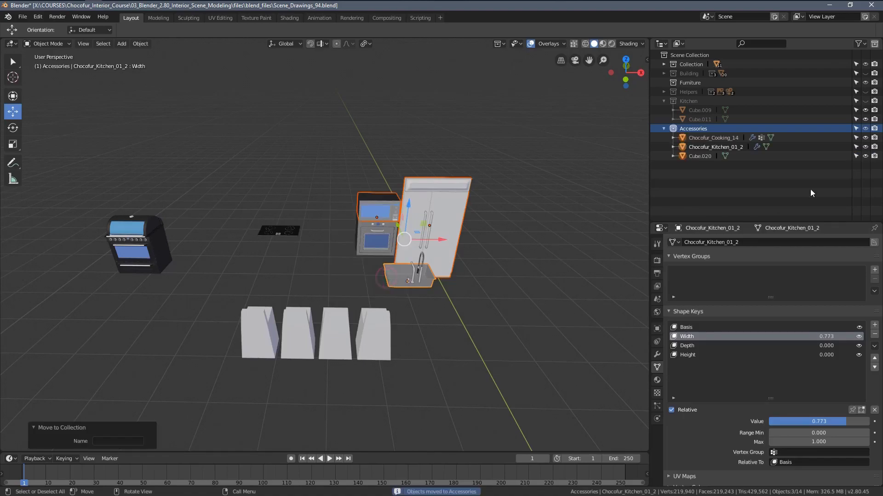
click(865, 128)
- Move the built-in oven, the refrigerator's handles and upper panel, and the faucet into the Accessories collection
click(379, 221)
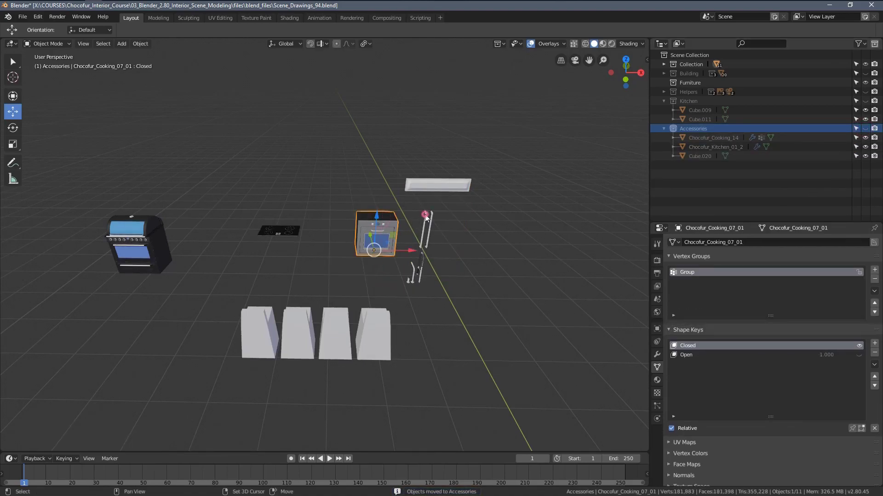
shift+click(426, 230)
shift+click(441, 186)
shift+click(411, 271)
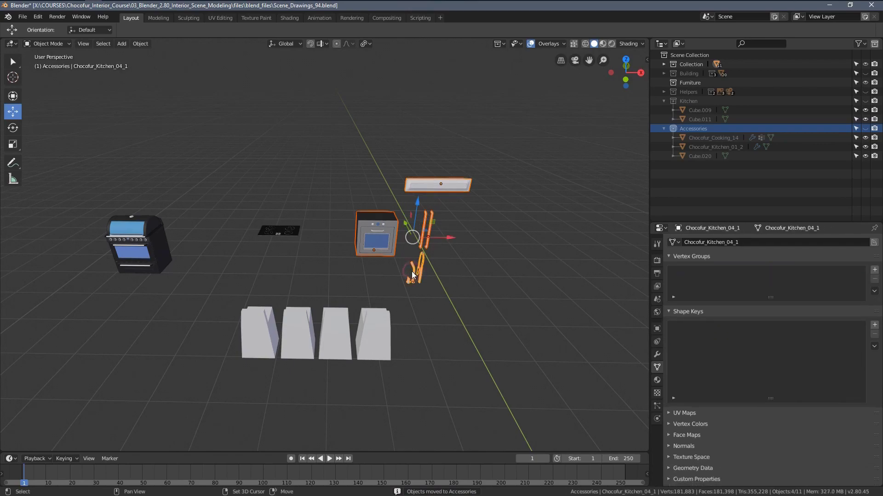
key(m)
click(381, 252)
- Move the black cooktop and the freestanding grill into the Accessories collection
middle_drag(363, 250, 266, 230)
click(266, 233)
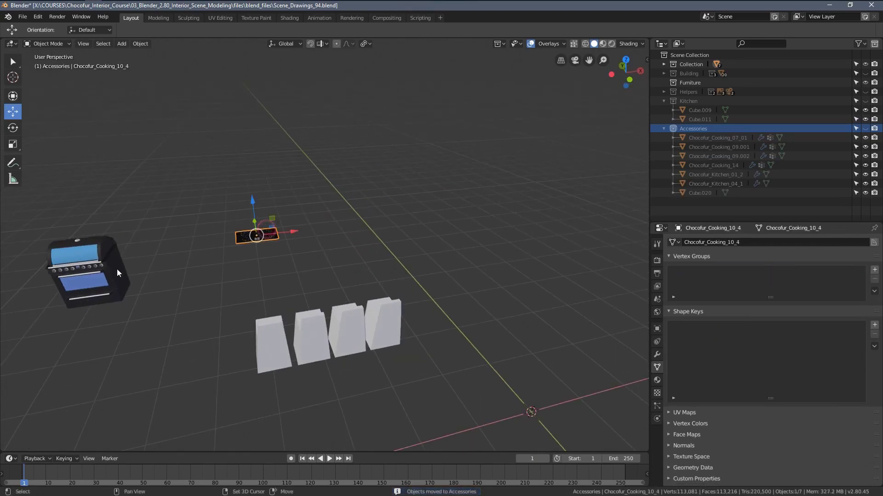
shift+click(87, 271)
key(m)
click(95, 250)
- Collapse the Kitchen and Accessories collections, nest both inside Furniture, and hide Furniture in the viewport
click(663, 129)
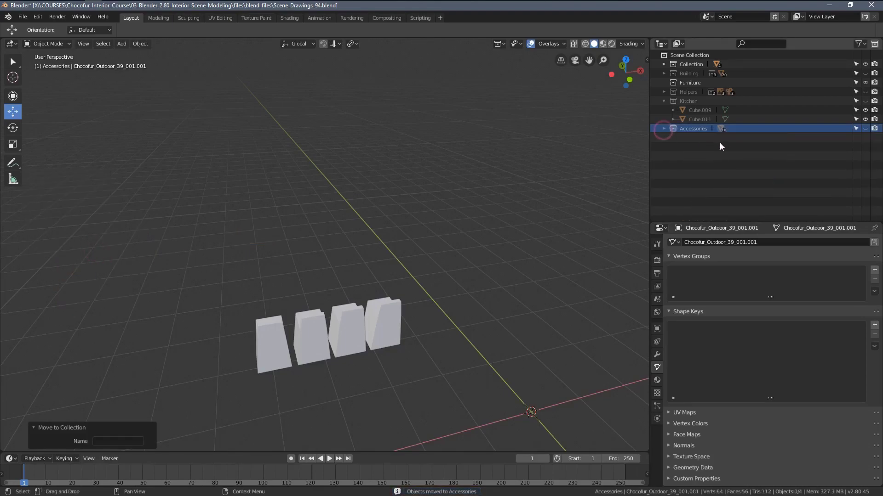
click(663, 101)
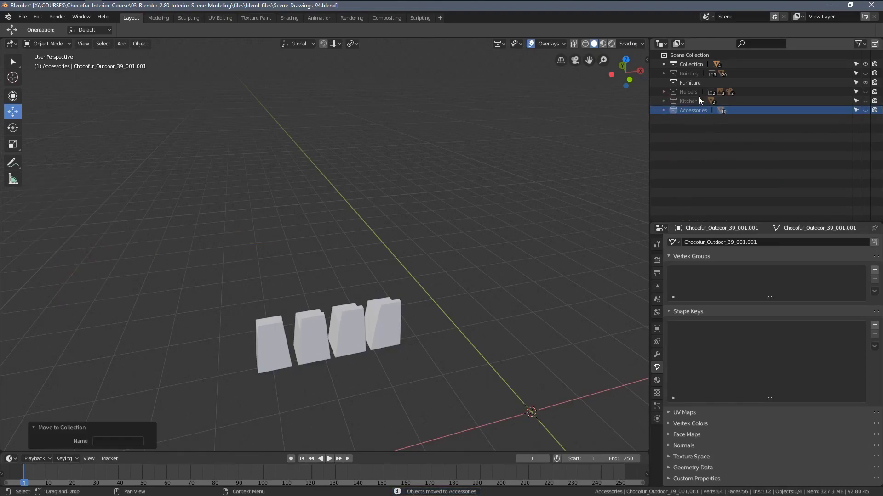
drag(688, 102, 729, 83)
drag(754, 111, 744, 85)
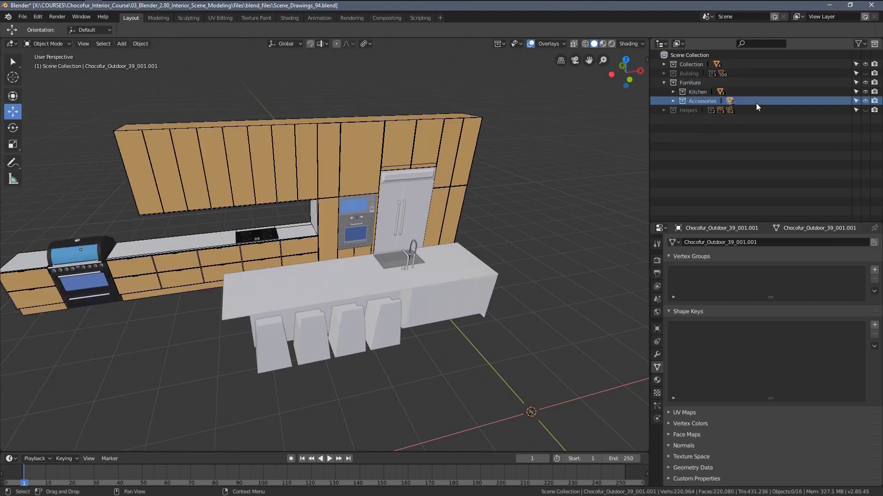
click(865, 83)
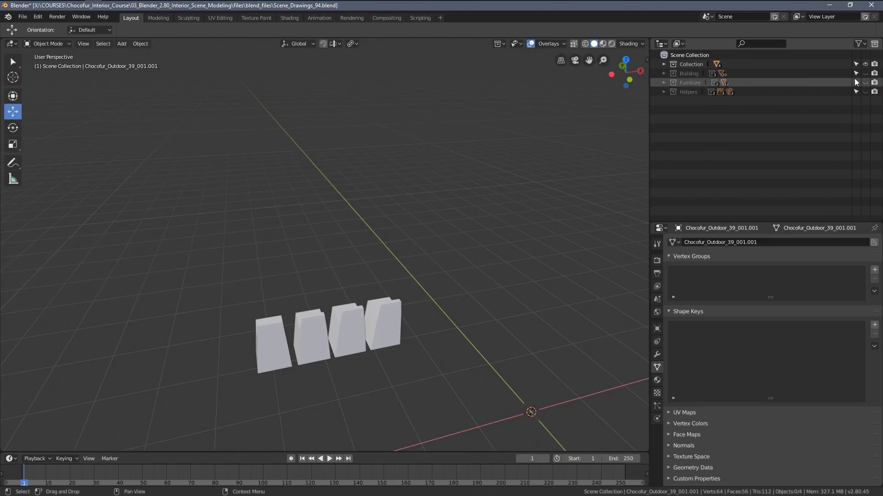
- Show the Building and Furniture collections in the viewport while keeping Helpers hidden
drag(865, 73, 865, 92)
key(Home)
middle_drag(530, 166, 471, 148)
click(866, 92)
scroll(540, 181, up, 10)
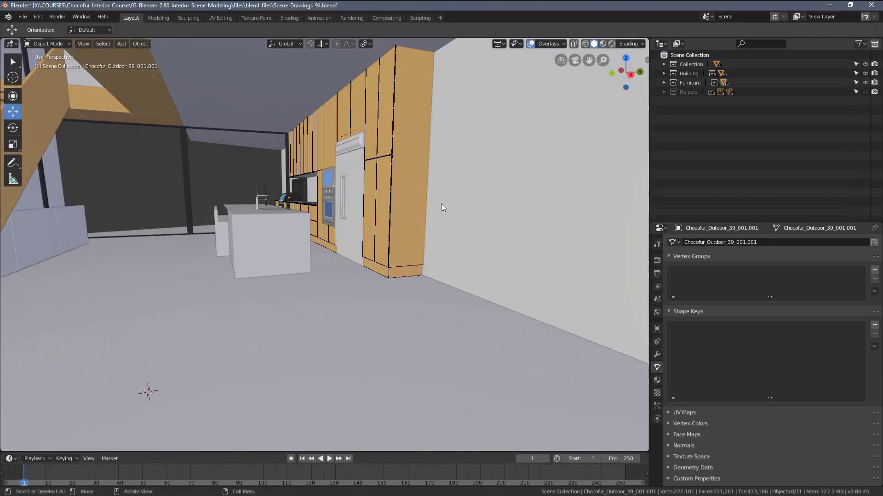
middle_drag(442, 208, 580, 171)
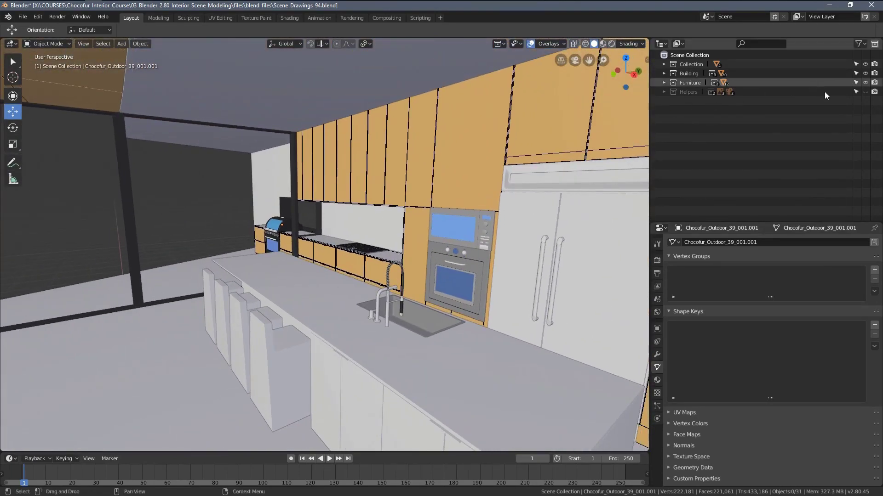
- Expand the Furniture and Building collections and make the Details collection visible in the viewport
click(664, 82)
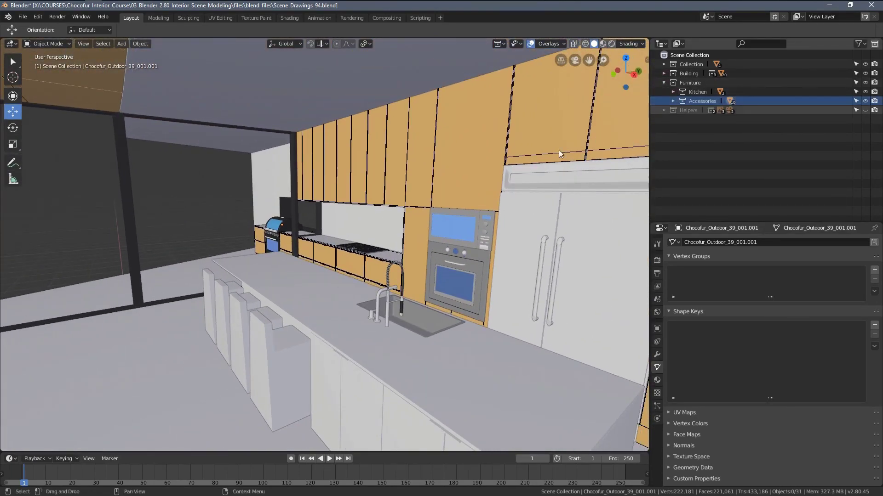
click(664, 73)
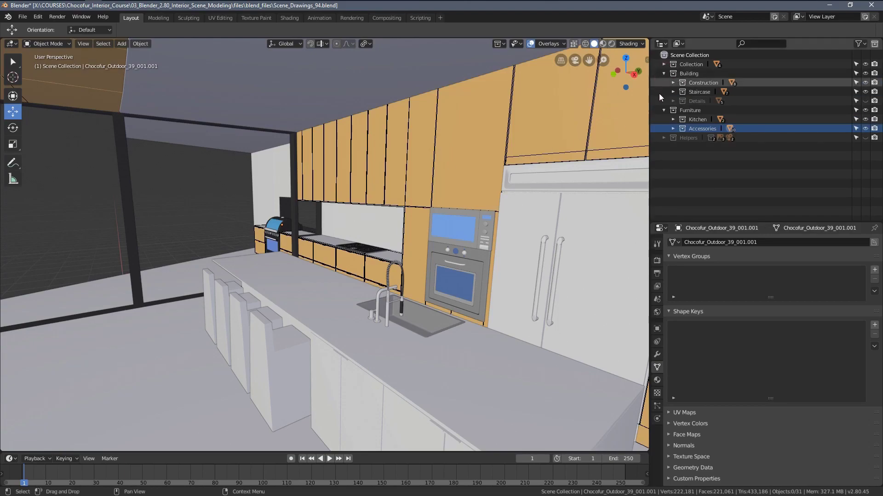
click(865, 101)
click(866, 101)
click(866, 102)
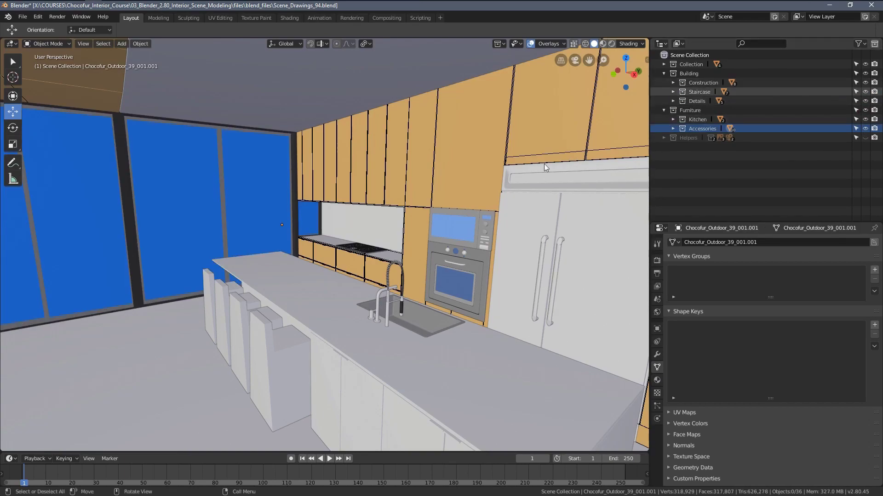
- Inspect the organized interior around the staircase and kitchen, and view it through the scene camera
middle_drag(367, 207, 350, 245)
key(KP_0)
scroll(287, 235, up, 3)
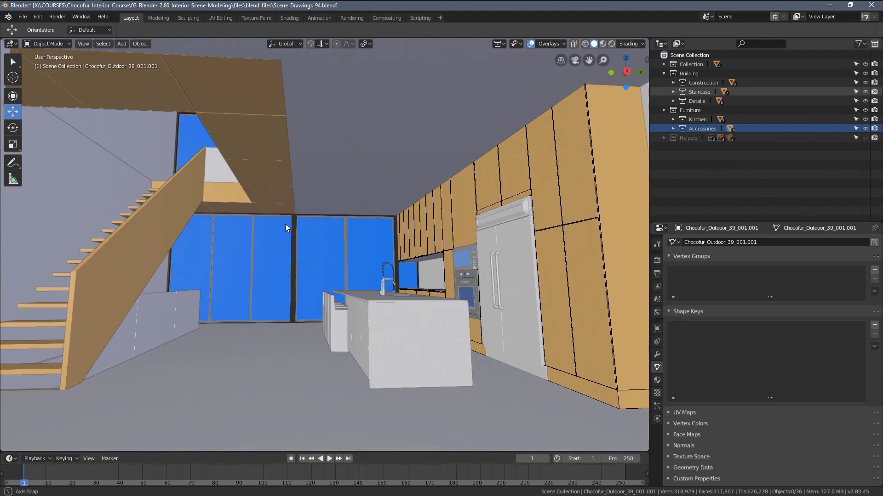
middle_drag(289, 226, 392, 234)
scroll(391, 235, up, 5)
key(KP_0)
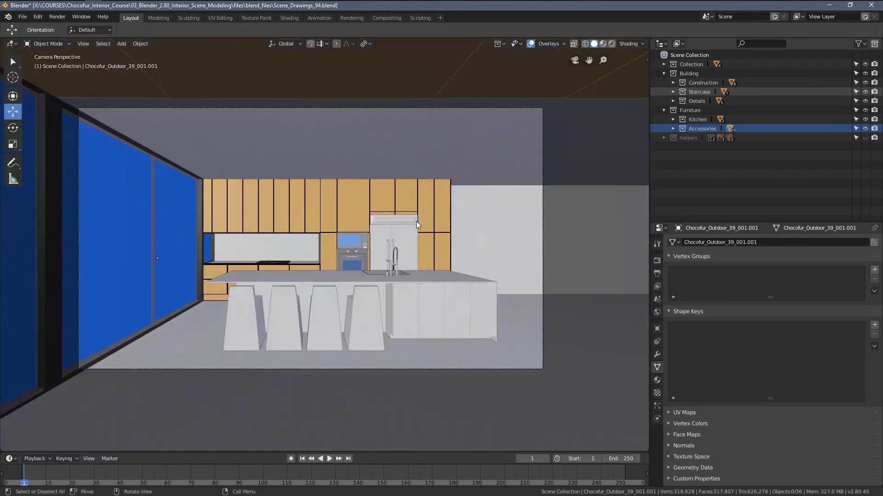
- Examine the Chocofur Model Manager's library categories and import settings, hide the sidebar, and reframe the camera view
key(n)
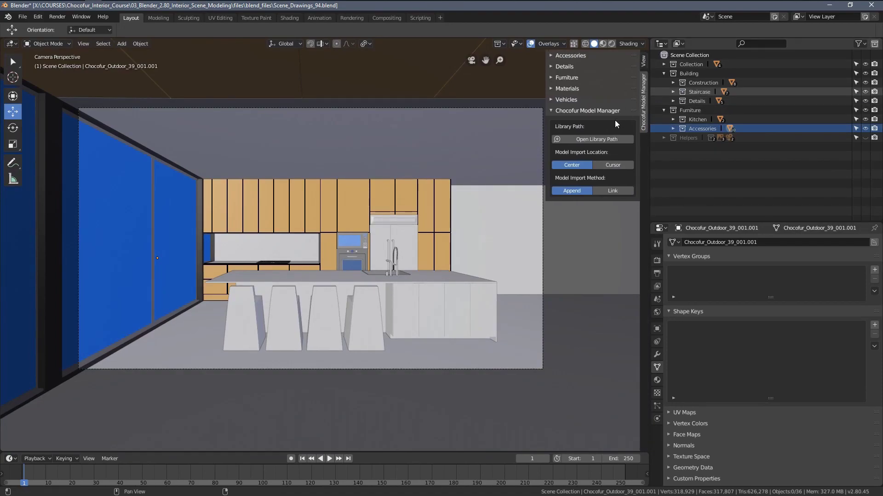
click(554, 111)
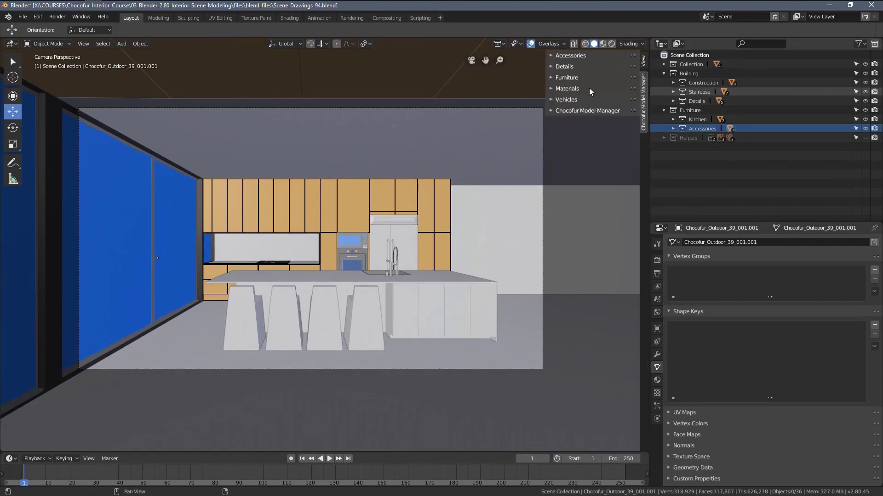
click(549, 112)
click(551, 101)
click(552, 100)
drag(545, 92, 514, 92)
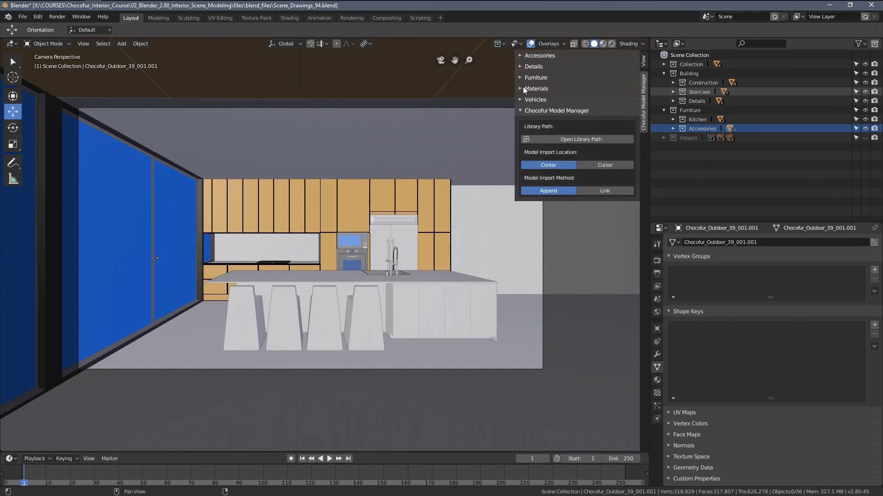
drag(515, 88, 535, 87)
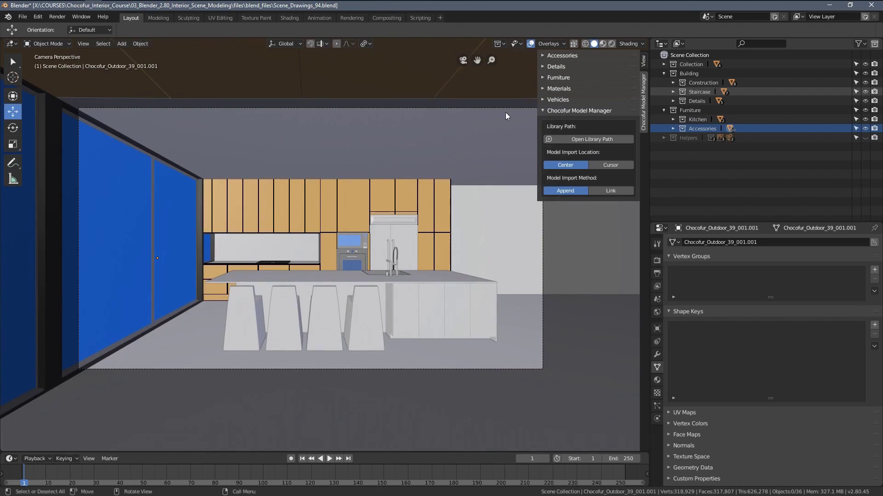
key(n)
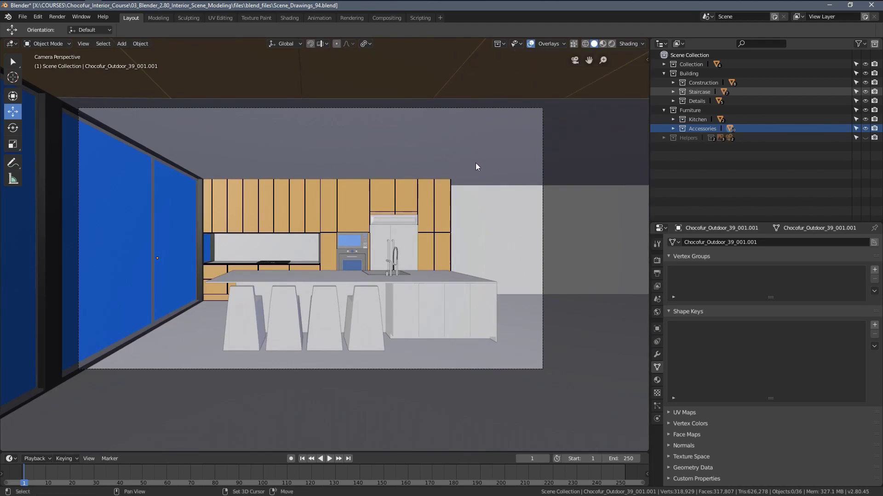
shift+middle_drag(476, 168, 518, 180)
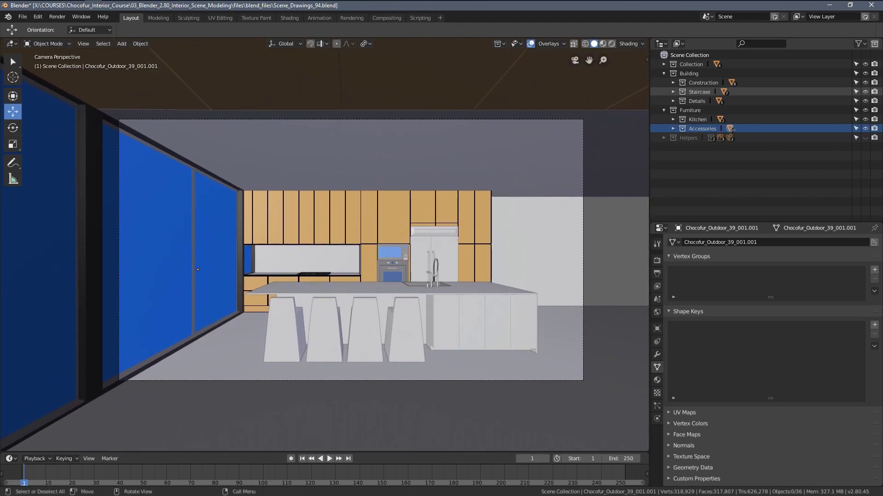